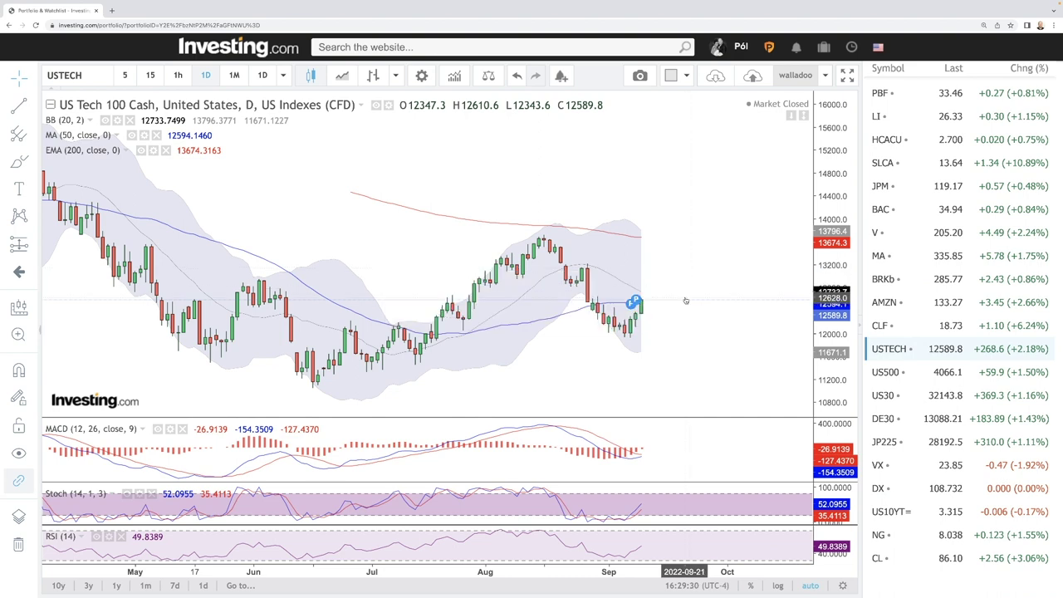
- Examine the USTECH daily candles against the Bollinger Bands and moving averages at closer and wider time ranges
scroll(681, 299, up, 2)
scroll(679, 304, up, 2)
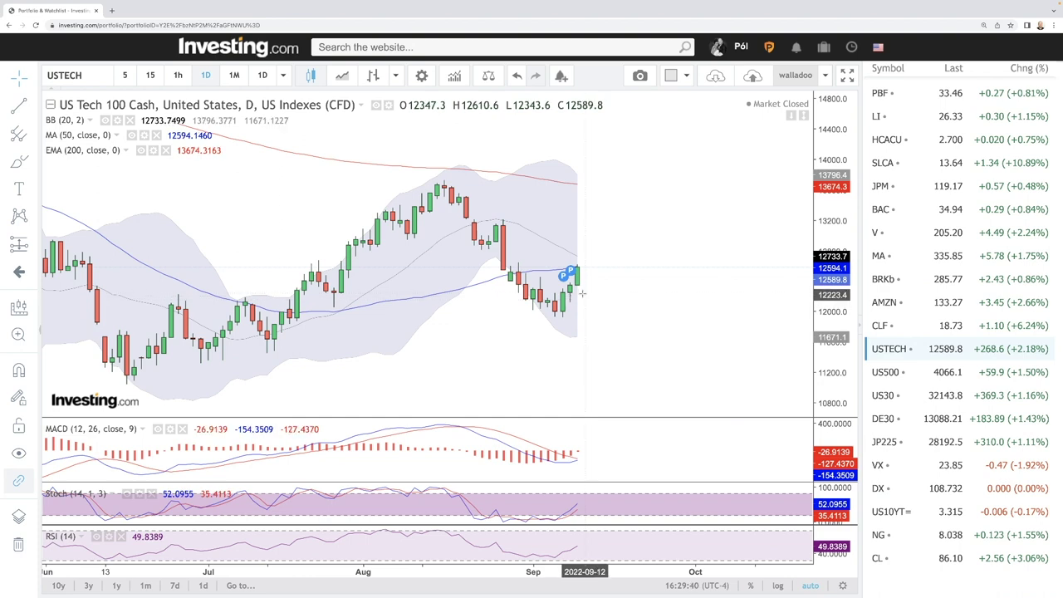
scroll(680, 315, down, 2)
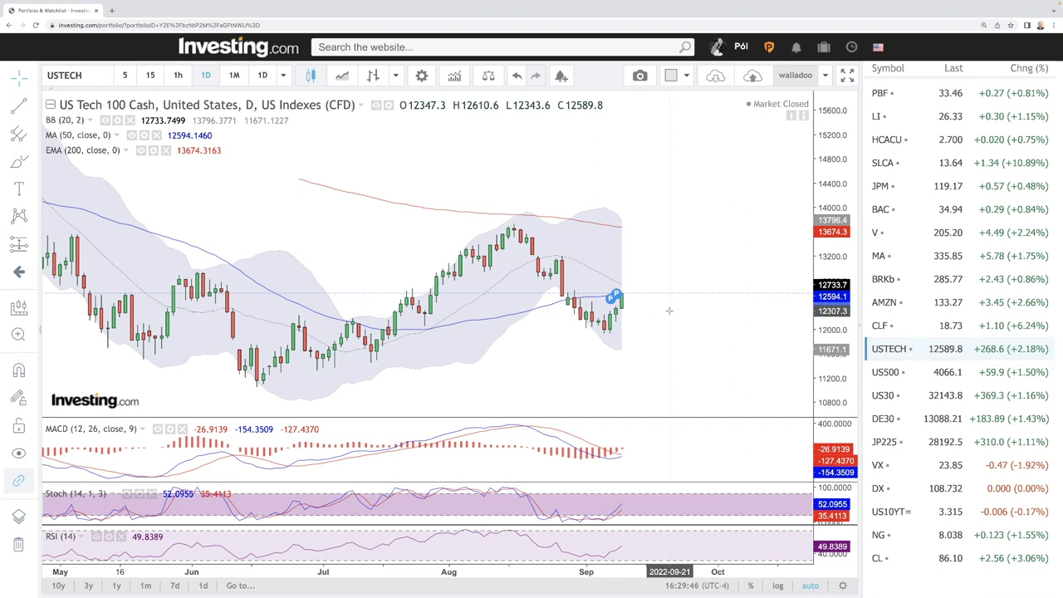
scroll(647, 306, up, 2)
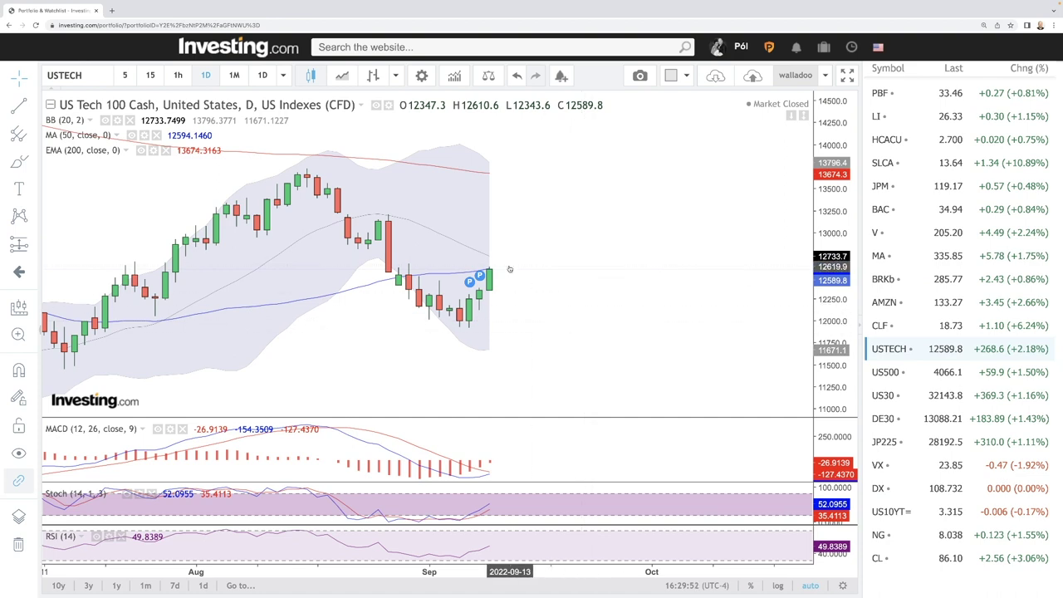
scroll(508, 274, down, 3)
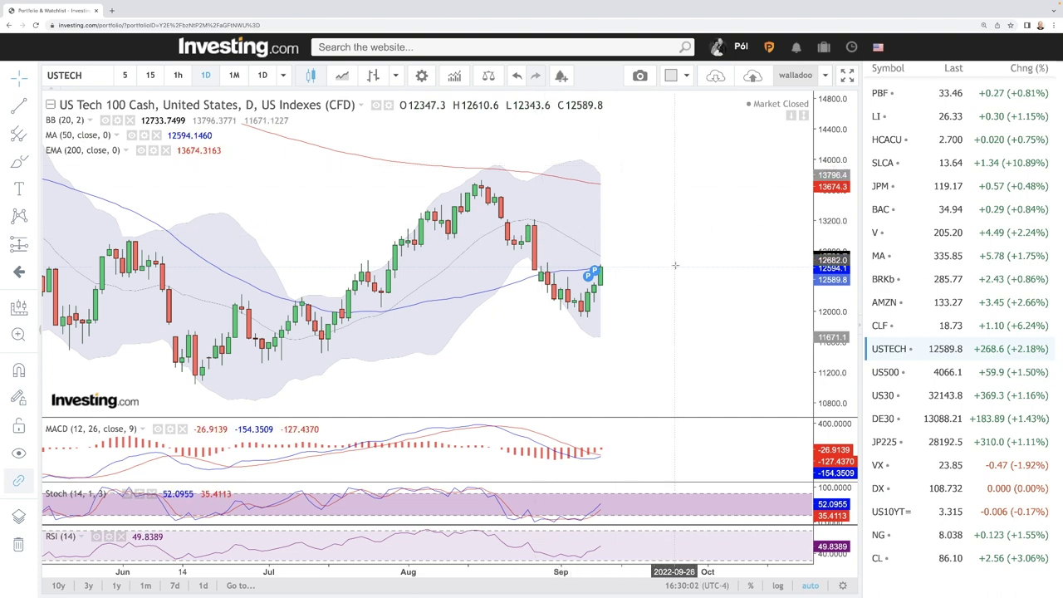
scroll(676, 267, down, 2)
scroll(676, 268, down, 1)
scroll(698, 267, up, 1)
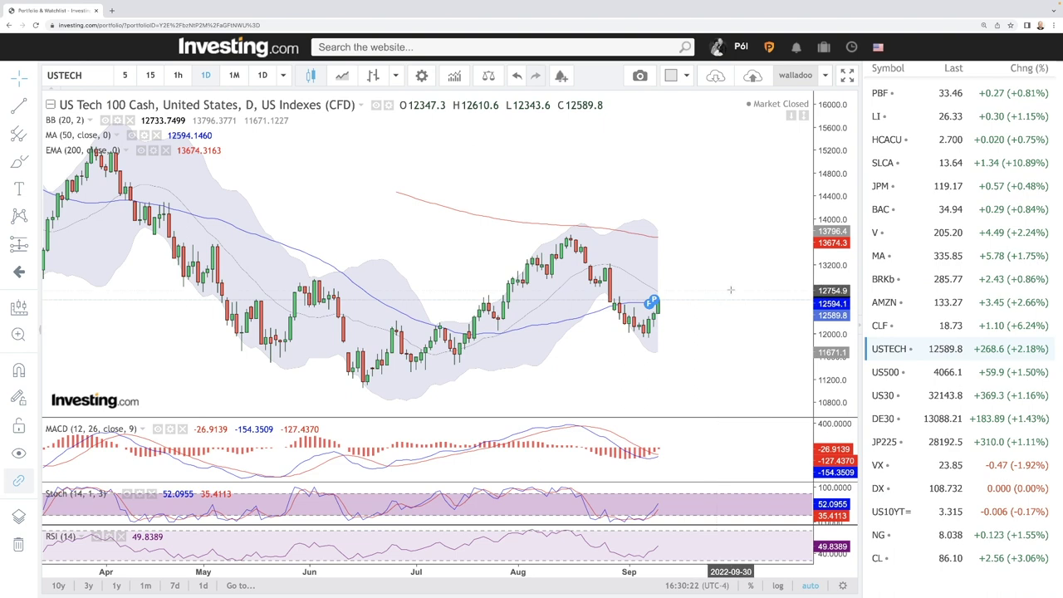
scroll(714, 303, up, 2)
scroll(709, 315, down, 3)
scroll(705, 328, up, 3)
scroll(705, 329, up, 1)
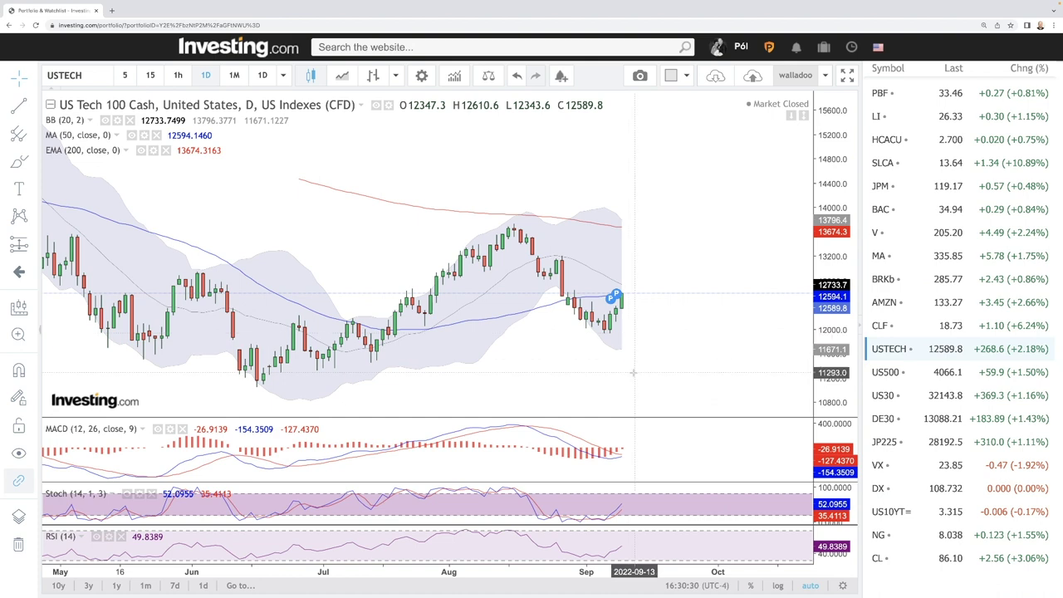
scroll(689, 345, down, 3)
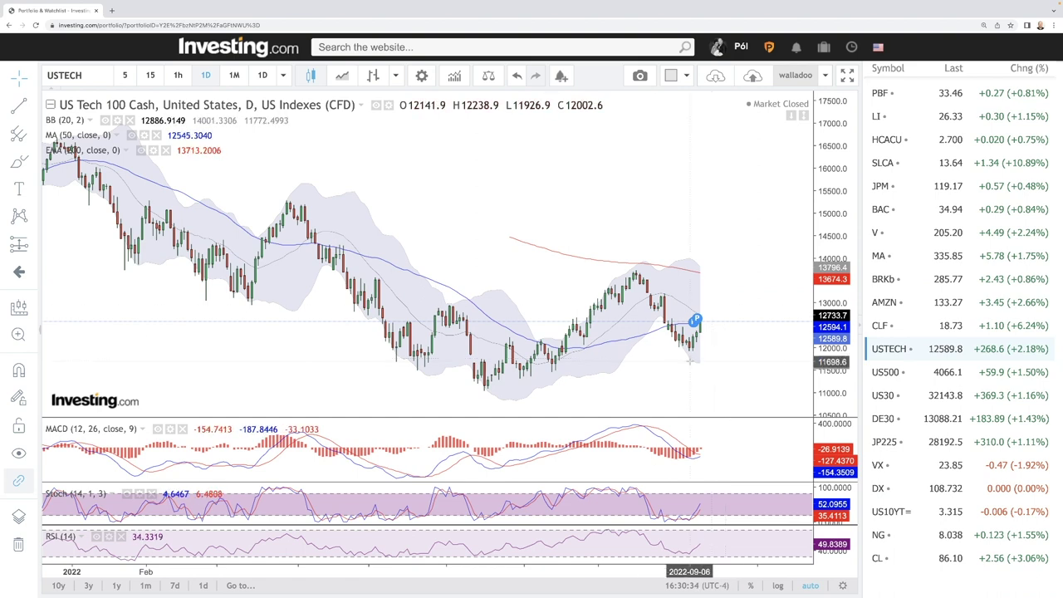
scroll(714, 340, up, 3)
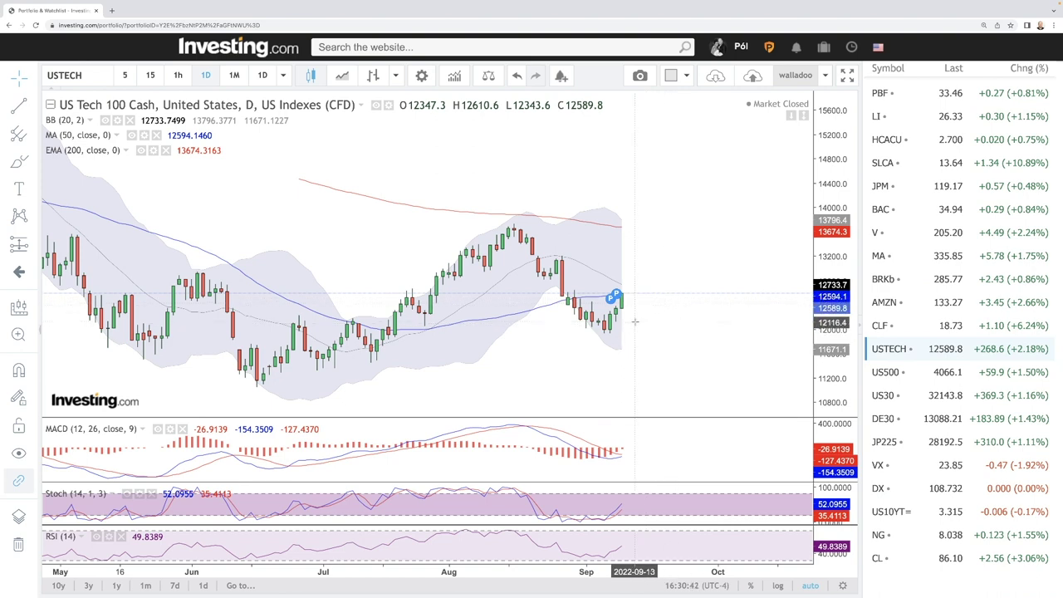
- Draw a Fib Retracement on the USTECH chart from the August peak at about 13739 down to about 11949 at 2022-09-26
click(30, 135)
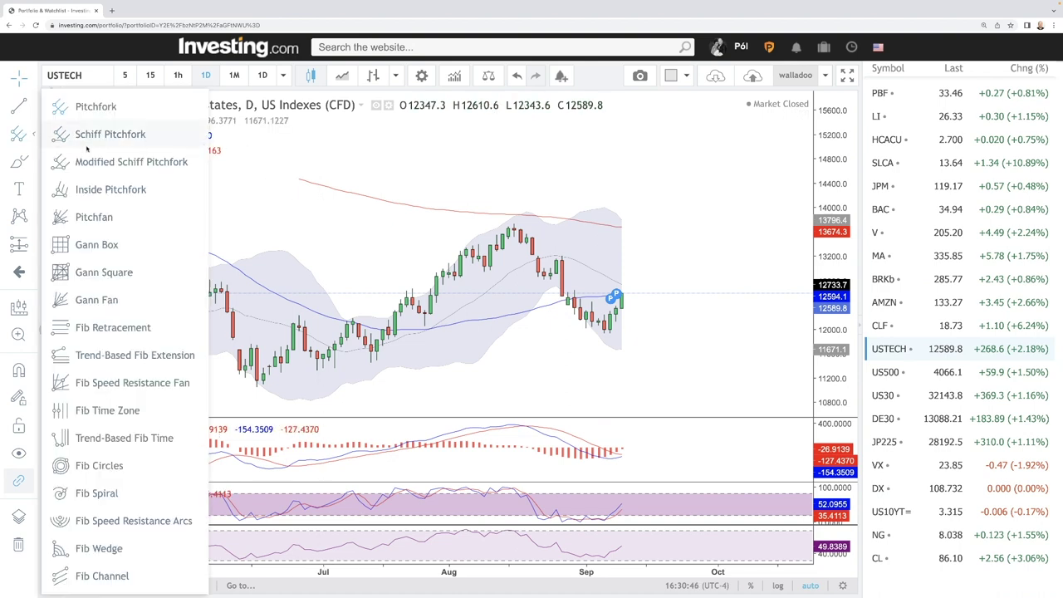
click(116, 328)
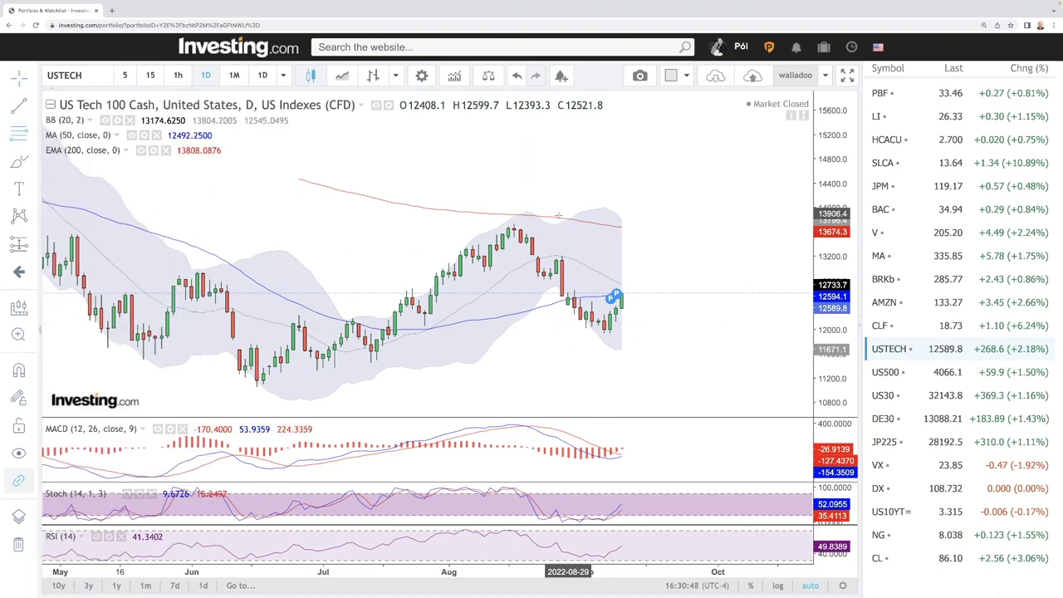
click(514, 224)
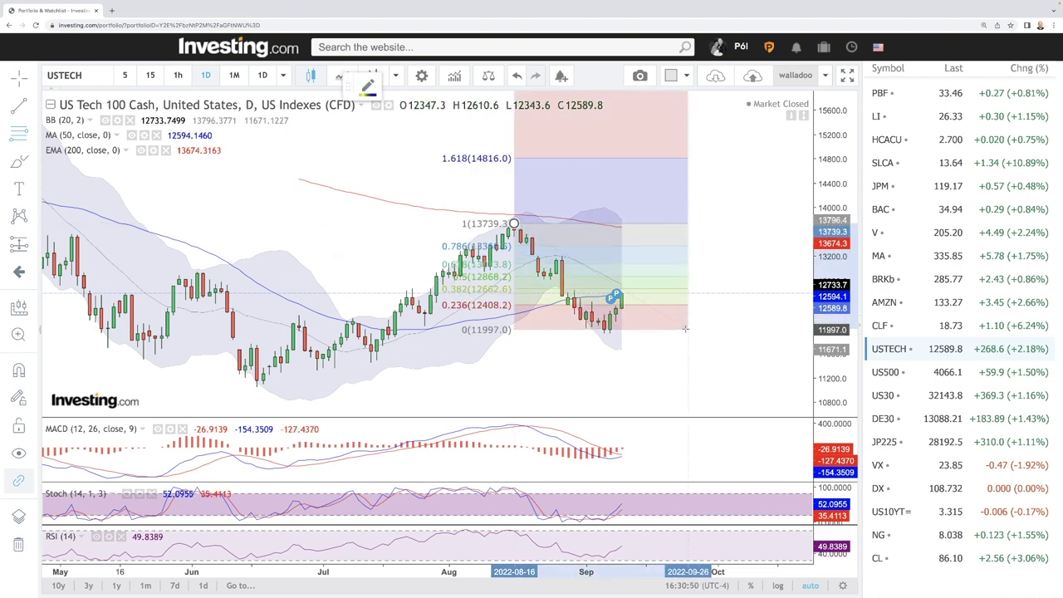
click(687, 332)
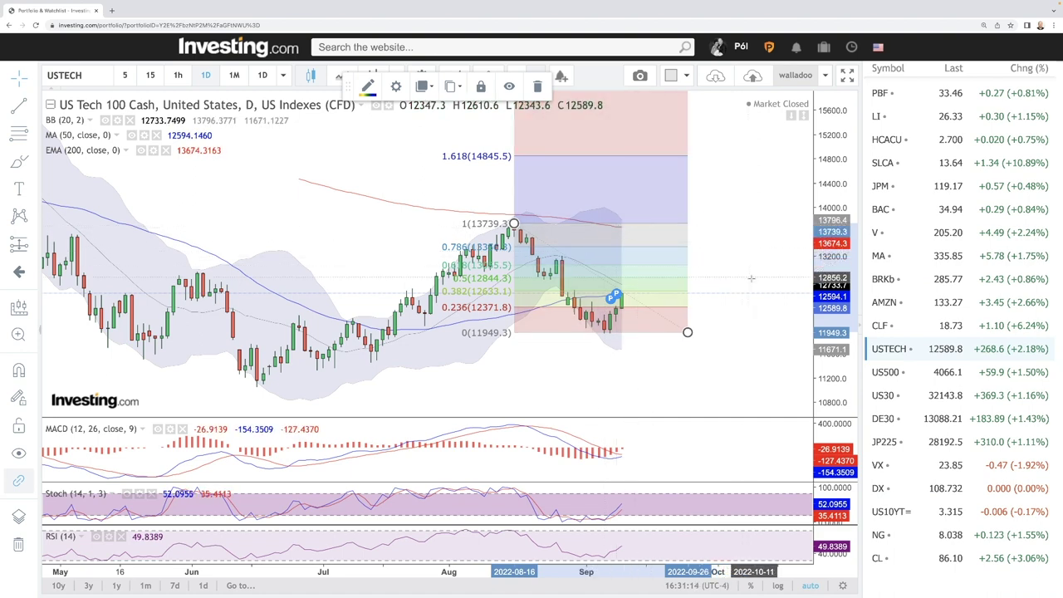
- Compare the USTECH retracement levels with the longer daily price history and the recent candles
scroll(750, 282, down, 5)
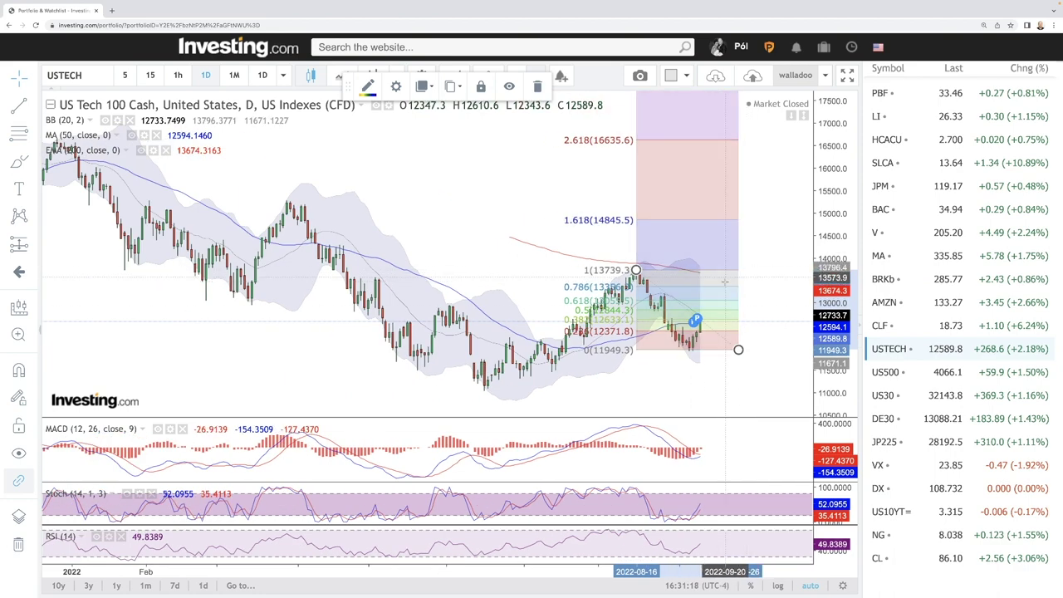
scroll(724, 282, down, 3)
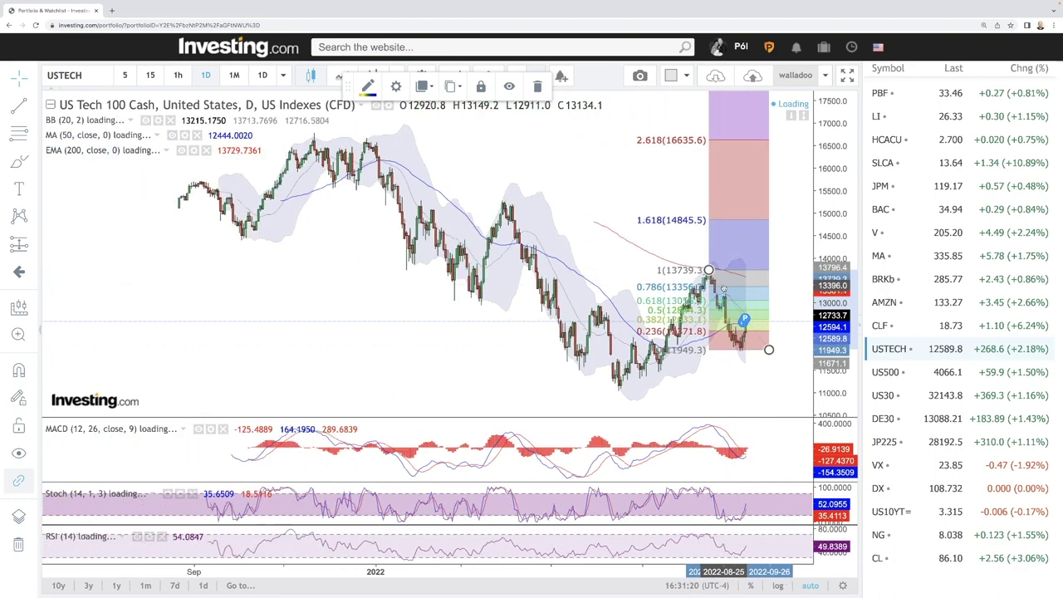
scroll(724, 287, down, 3)
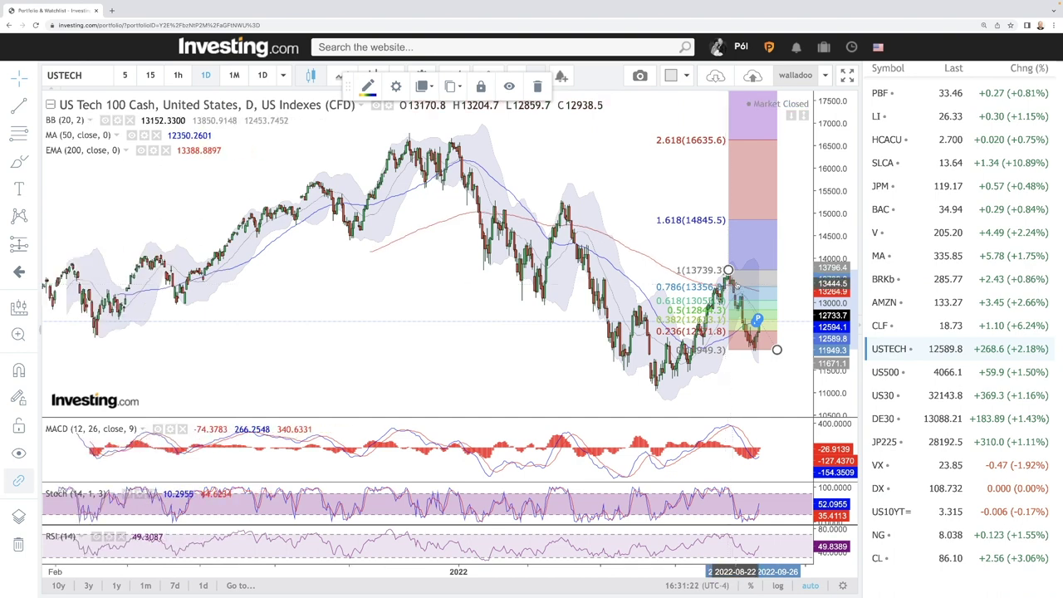
scroll(736, 284, up, 4)
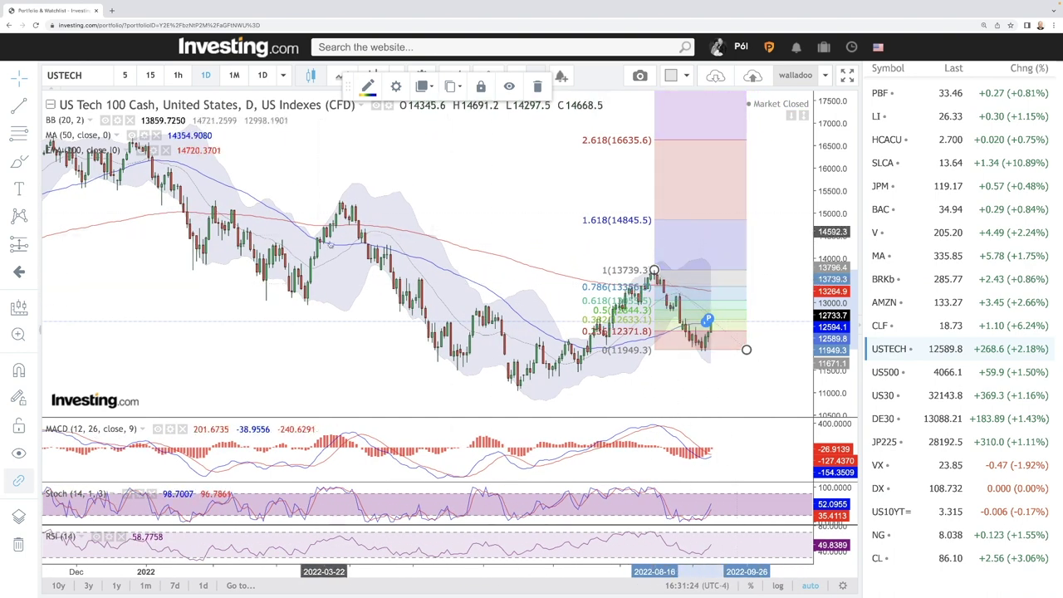
scroll(738, 268, up, 3)
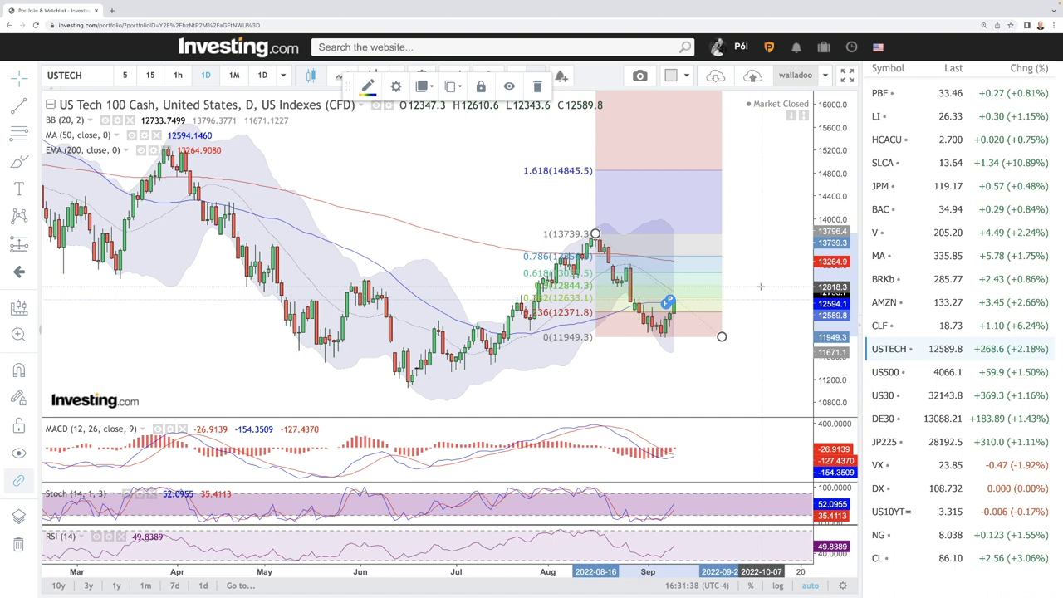
scroll(759, 286, up, 3)
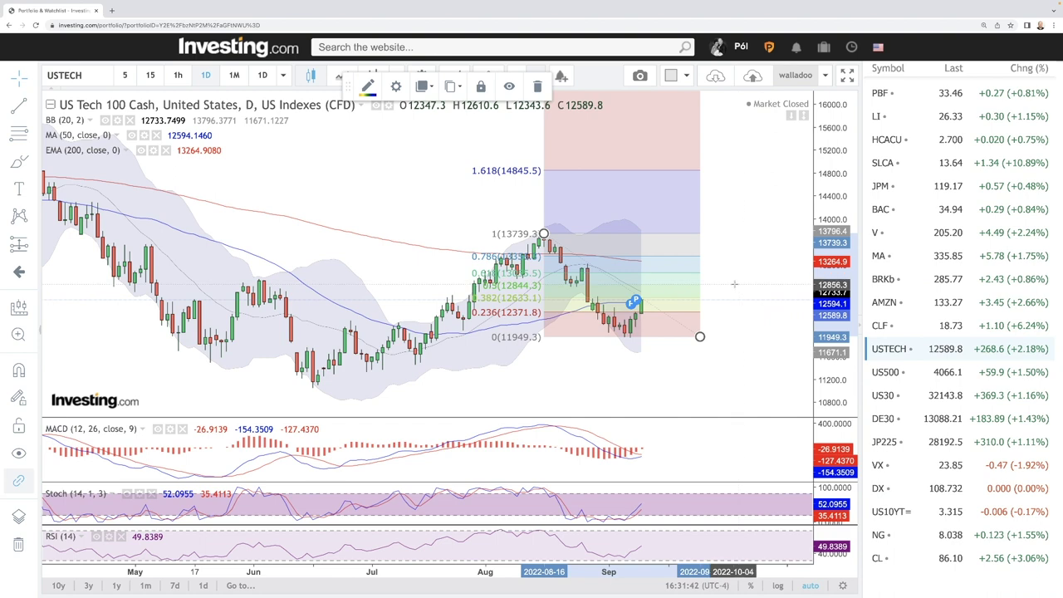
- Switch to the US500 chart and brush a short downward line extending the 200-period EMA beyond the last candle
click(887, 372)
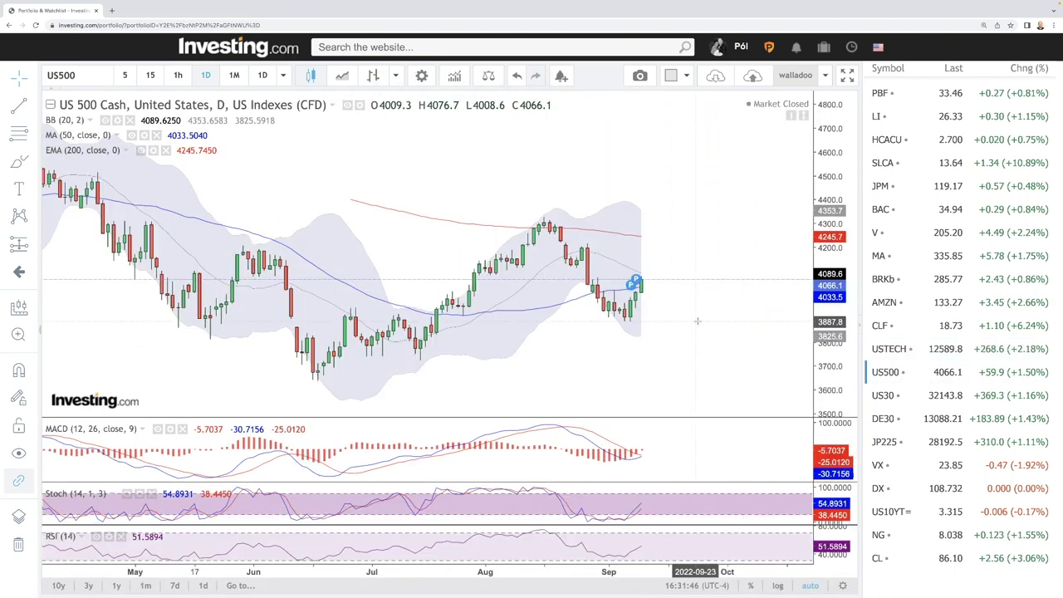
scroll(693, 316, up, 2)
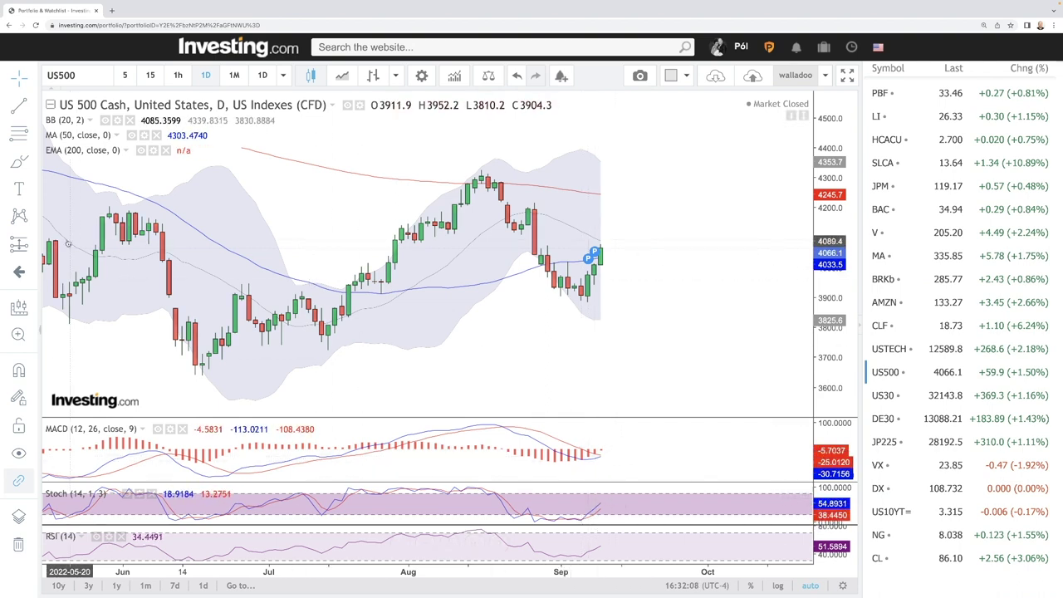
click(18, 163)
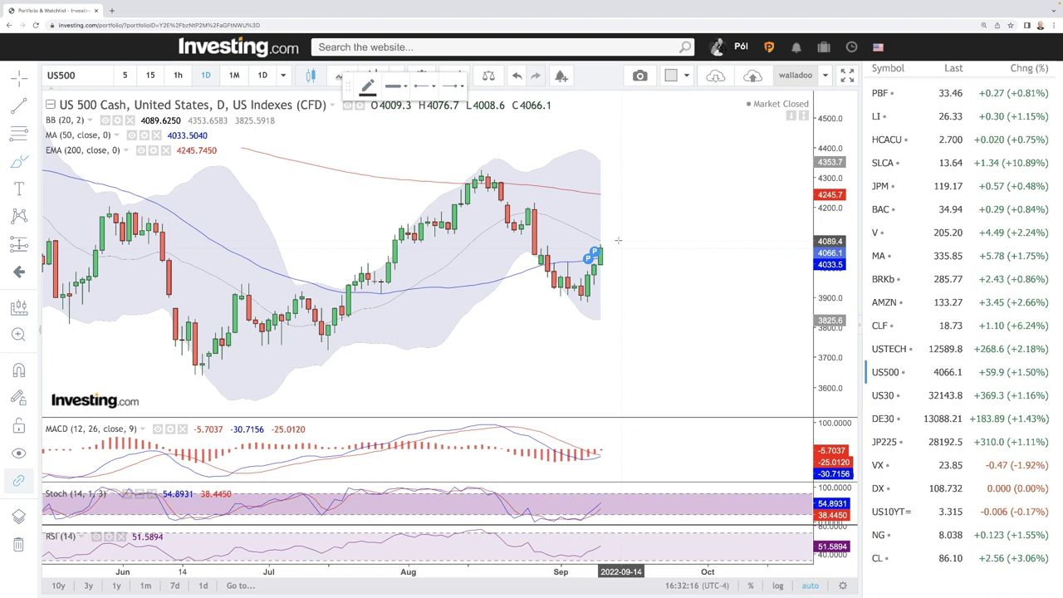
click(603, 196)
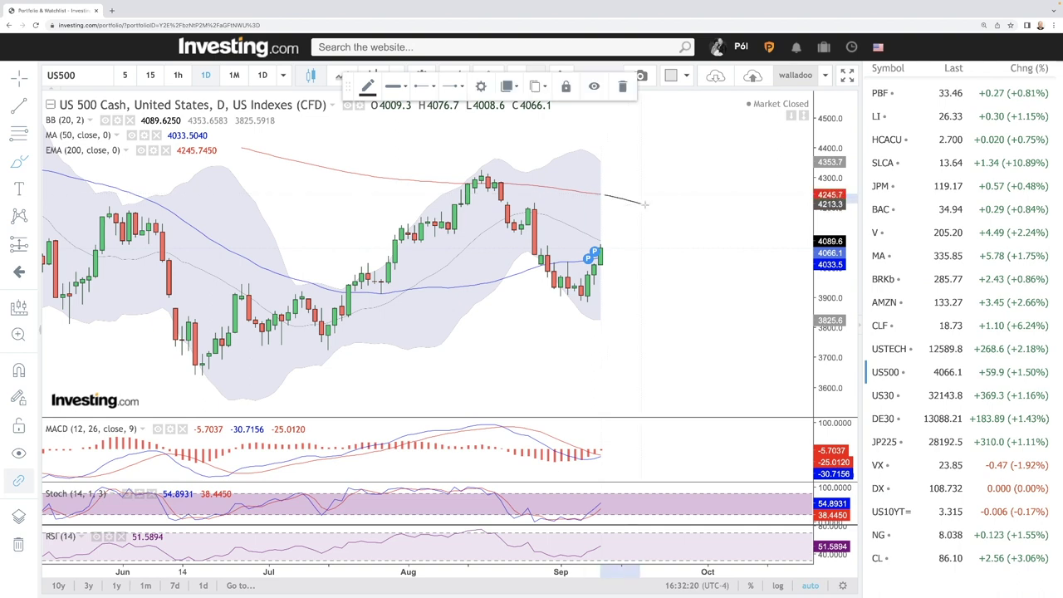
click(680, 213)
- Brush a curve over the August rise and the fall into September, continuing with a rebound to about 4350
scroll(694, 269, down, 2)
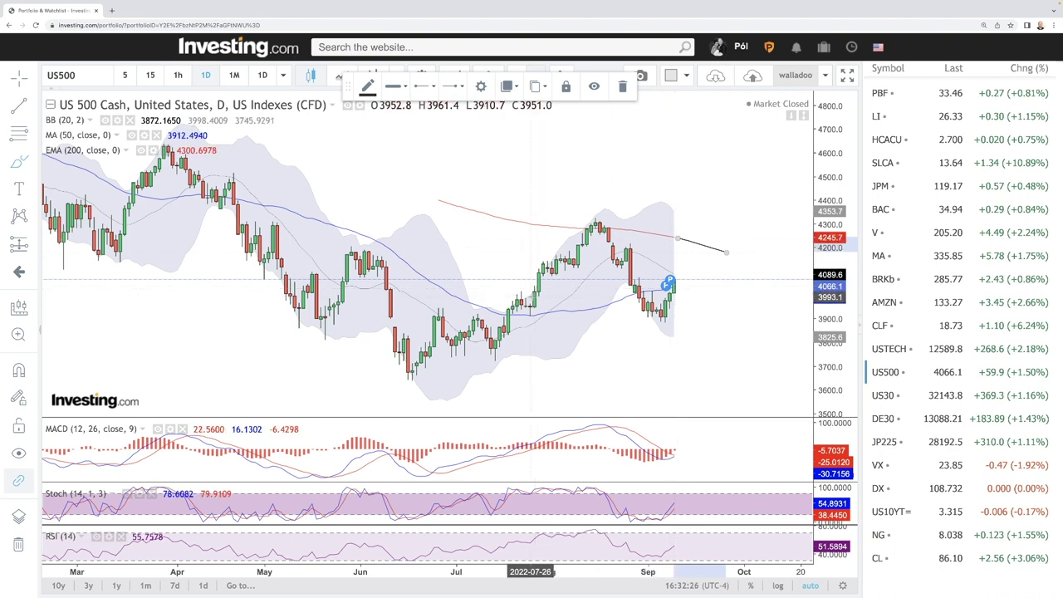
mouse_move(547, 270)
mouse_down()
mouse_move(582, 235)
mouse_move(611, 248)
mouse_move(656, 307)
mouse_up()
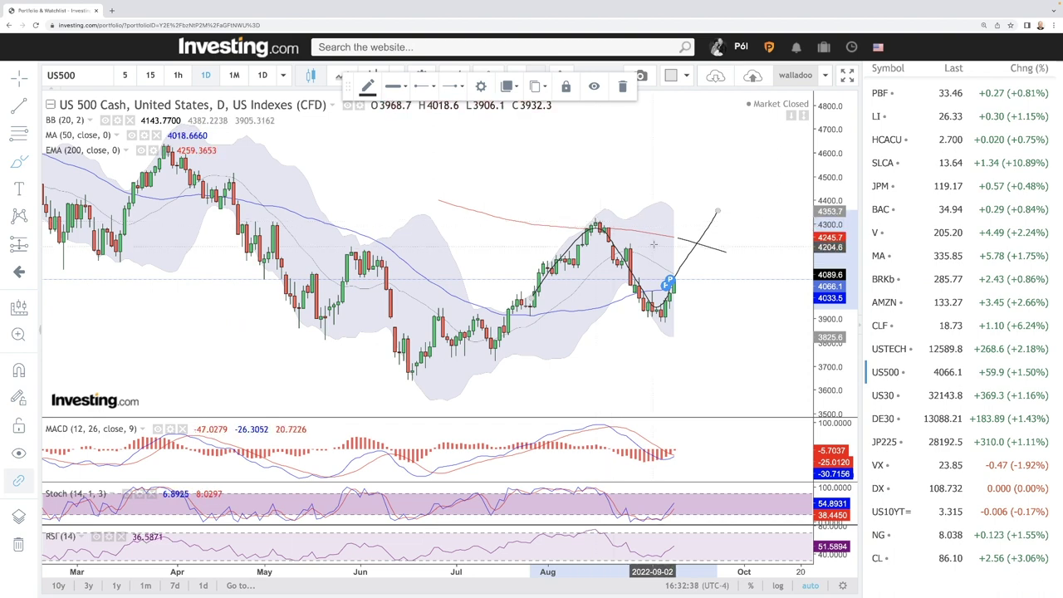
- Brush two rising channel lines on US500, one along the June and August highs and one beneath the June and September lows
scroll(655, 241, down, 3)
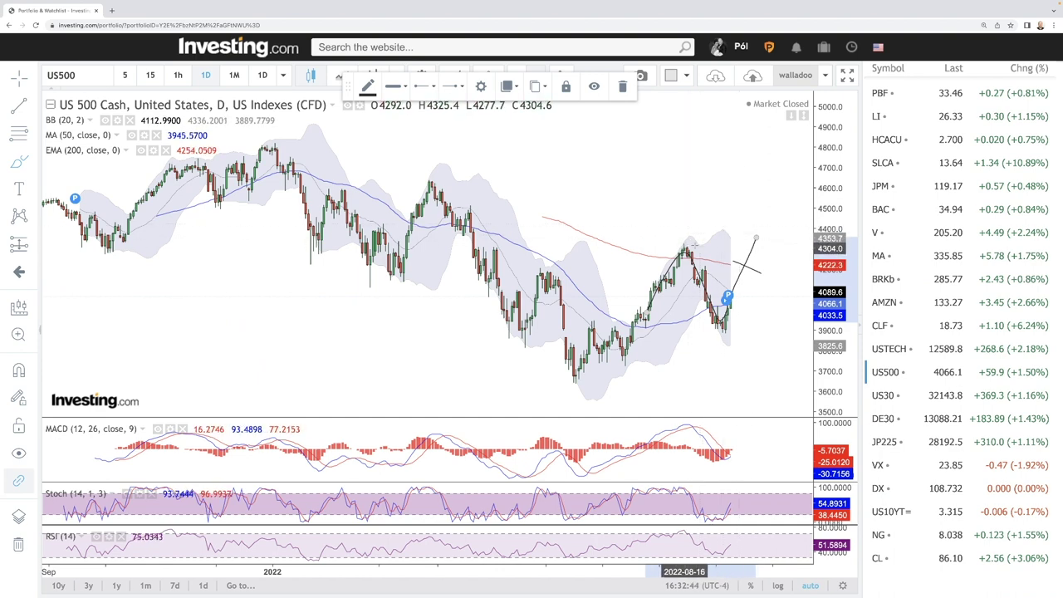
click(757, 195)
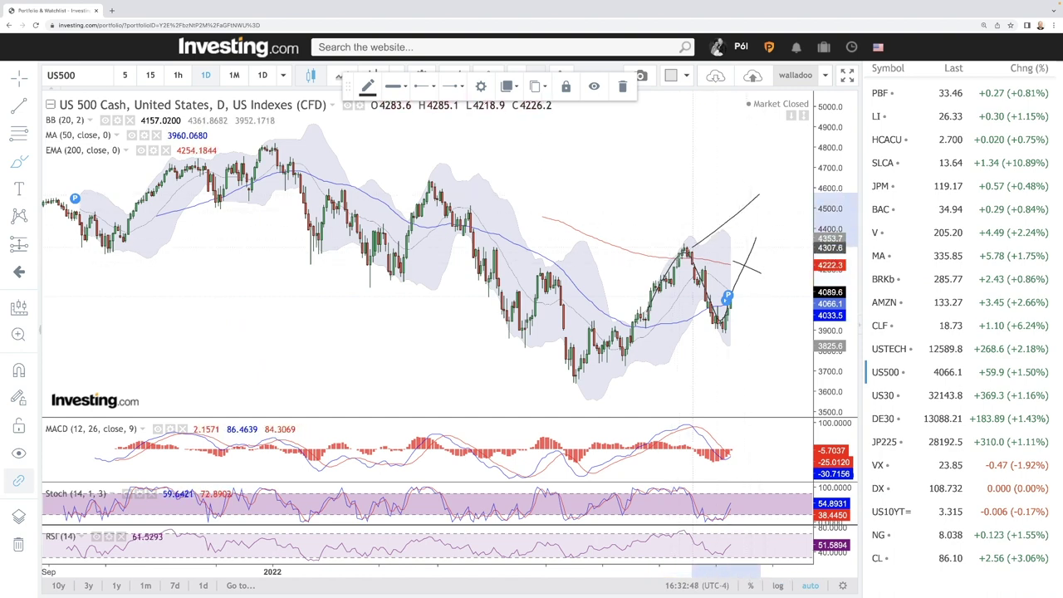
click(575, 336)
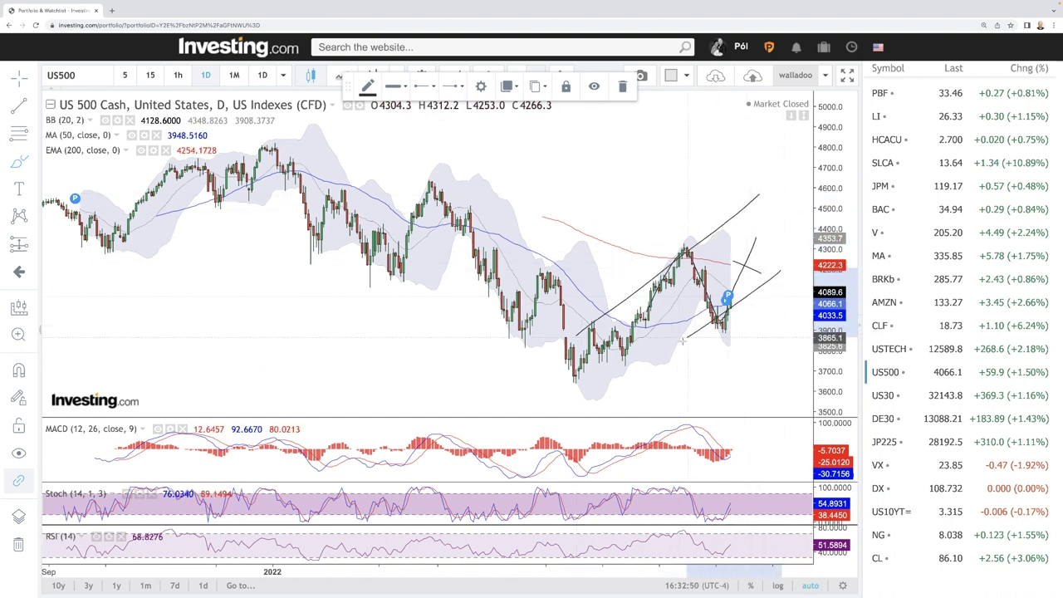
click(598, 396)
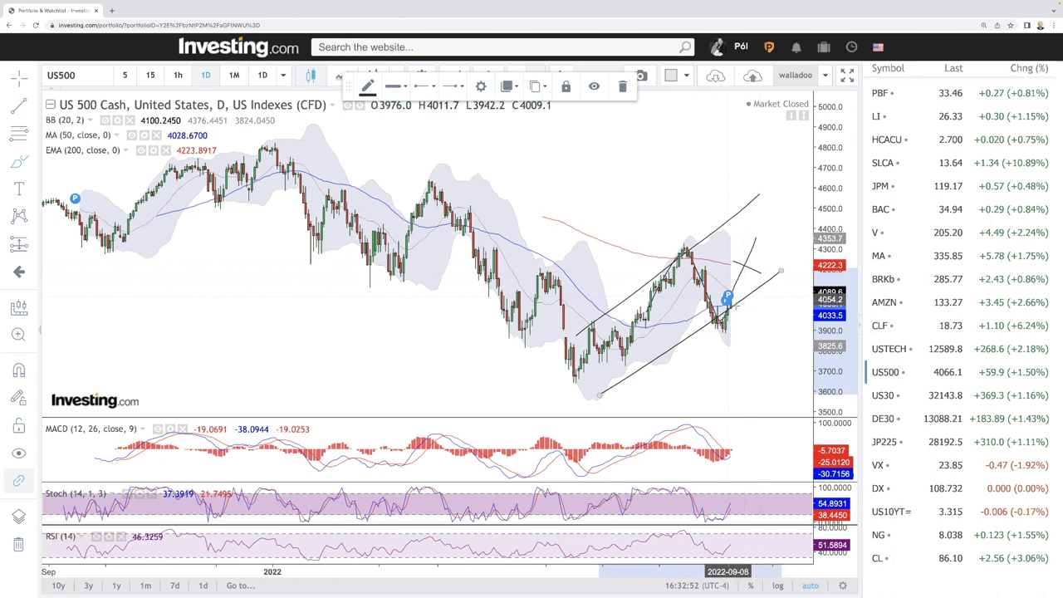
scroll(755, 326, down, 4)
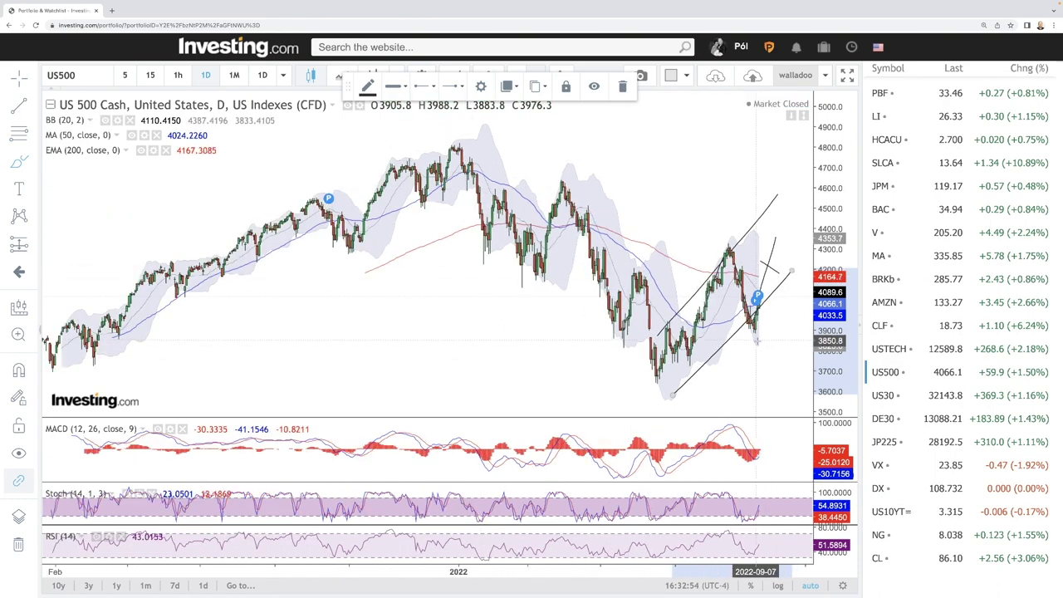
scroll(755, 327, up, 3)
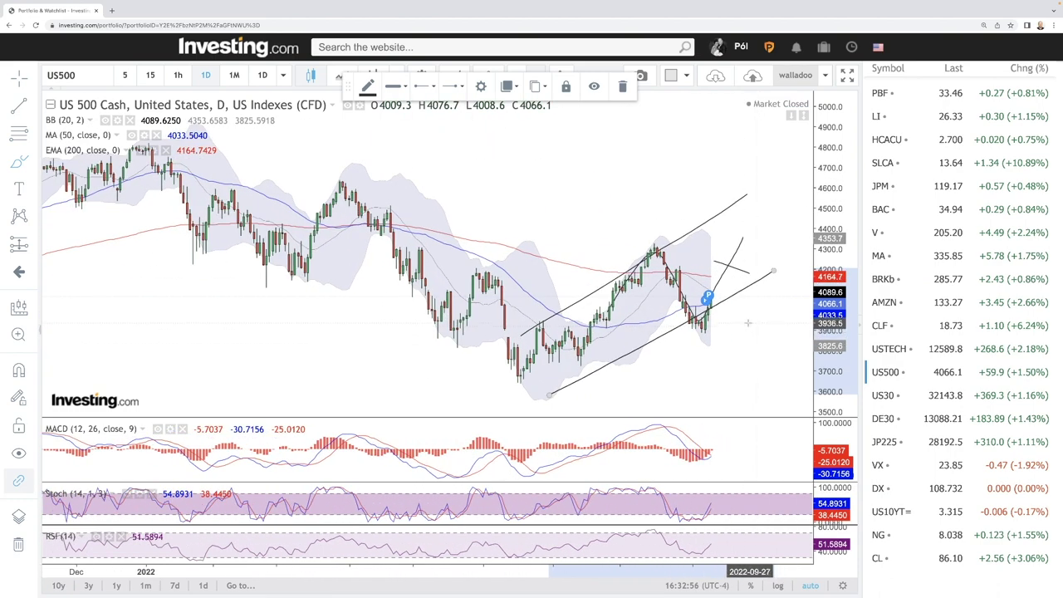
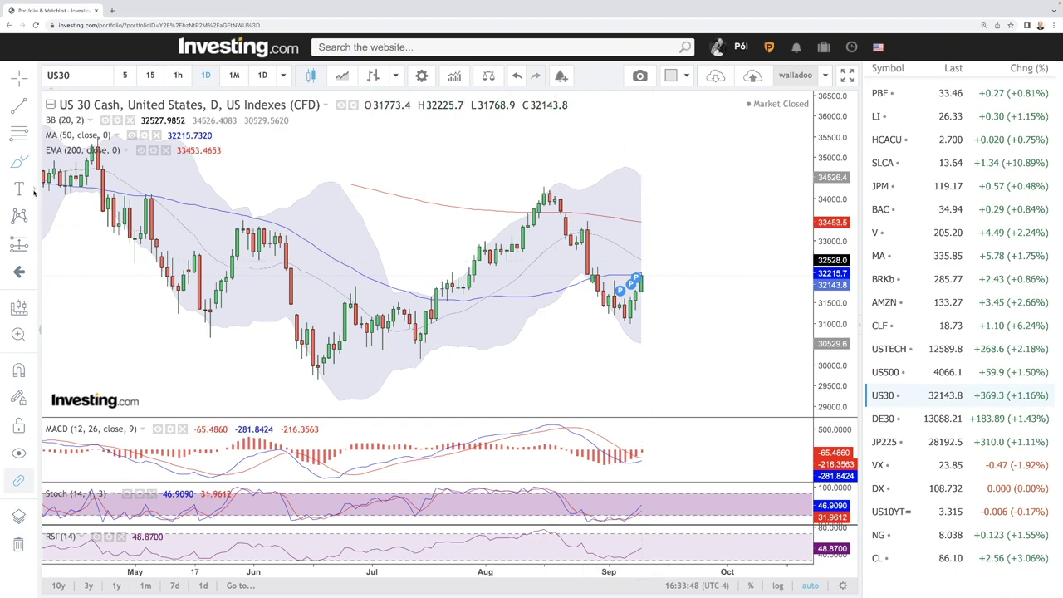
- Draw a Fib Retracement on the US30 chart from about 34305 at 2022-08-26 down to about 30995 at 2022-09-20
click(32, 140)
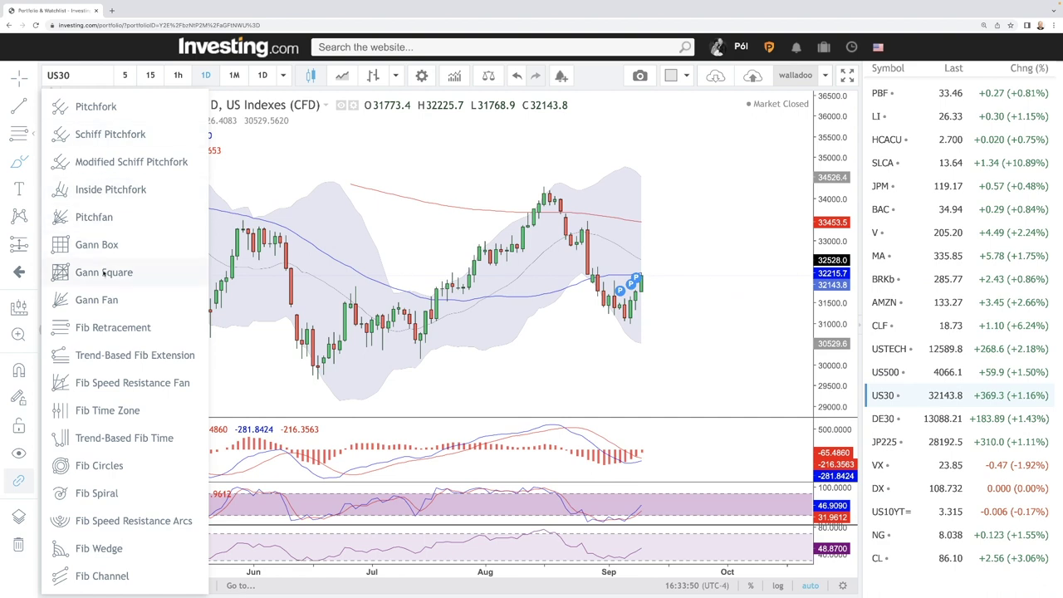
click(120, 329)
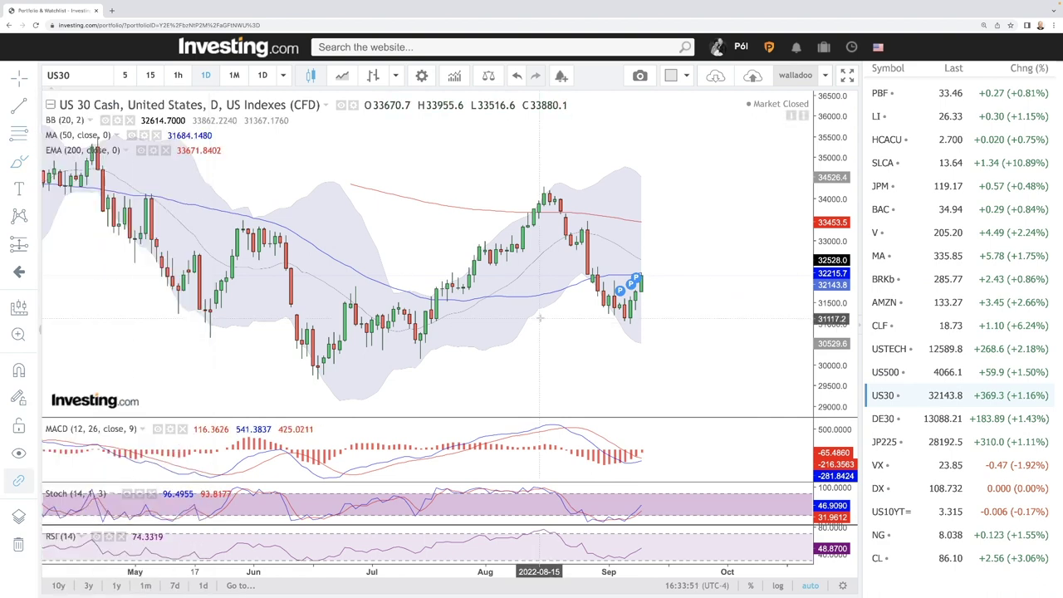
click(587, 186)
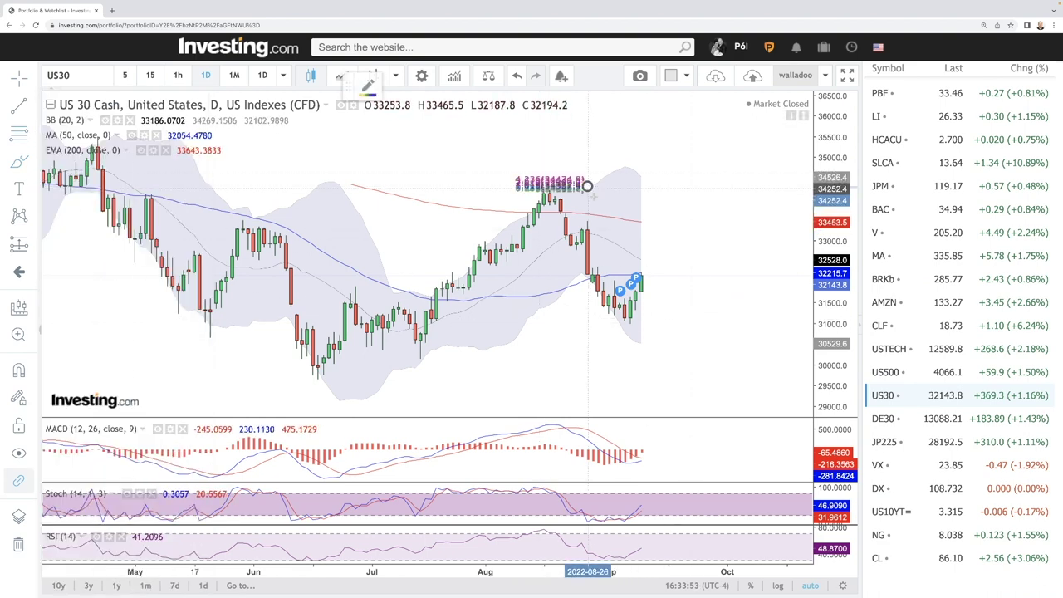
click(678, 323)
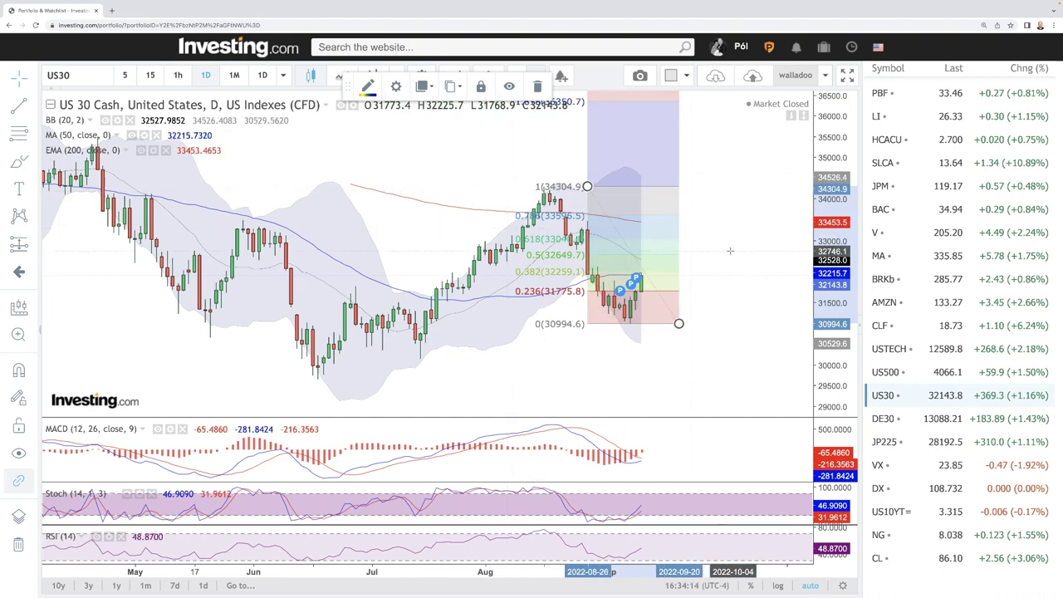
- Brush a short rising line in the US30 MACD pane, extending the MACD upward beyond the last bar
scroll(722, 244, down, 2)
scroll(746, 252, up, 3)
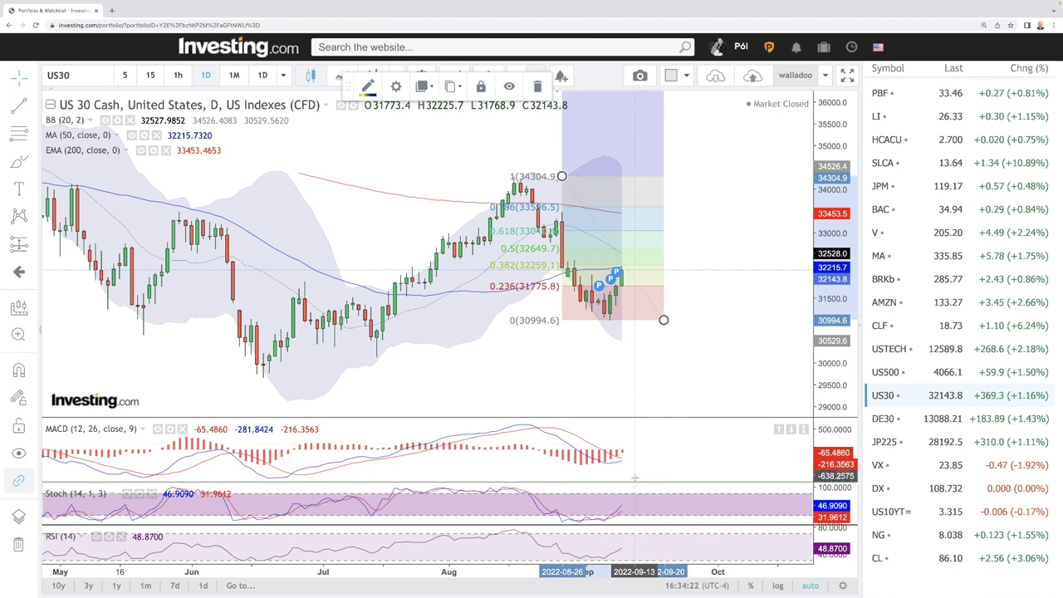
click(18, 165)
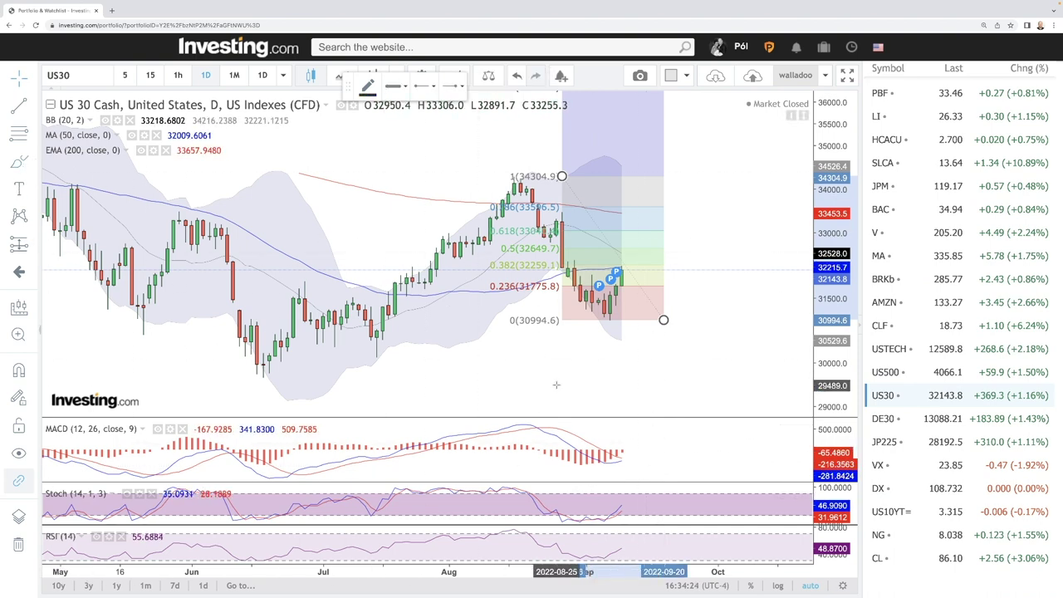
click(618, 459)
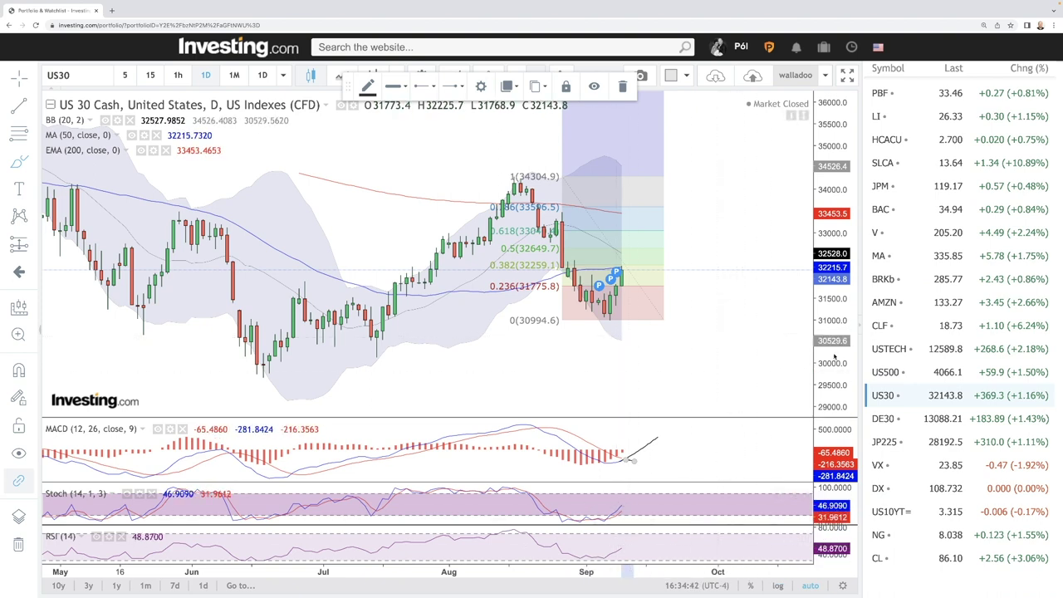
- Switch to the DE30 chart and brush circles around the March, early July and September lows
click(883, 418)
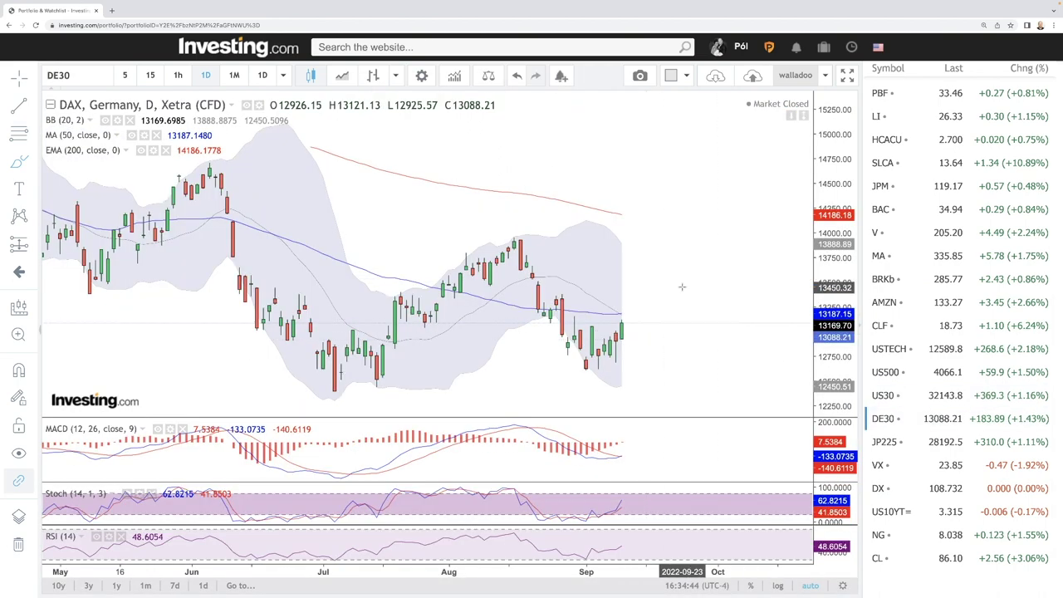
scroll(681, 286, down, 5)
scroll(796, 341, down, 3)
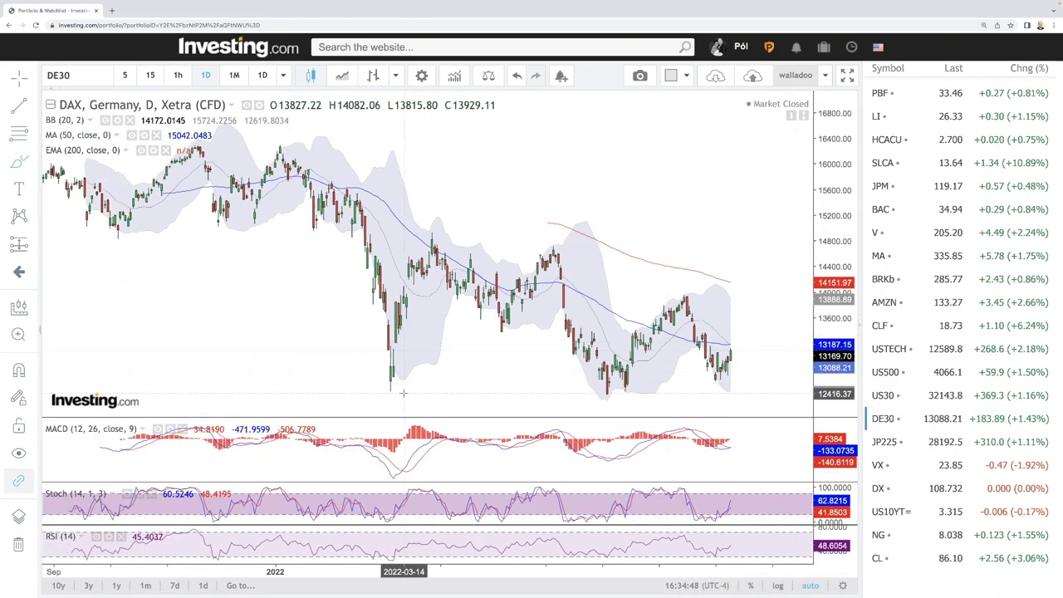
mouse_move(400, 386)
mouse_down()
mouse_move(382, 387)
mouse_move(390, 383)
mouse_up()
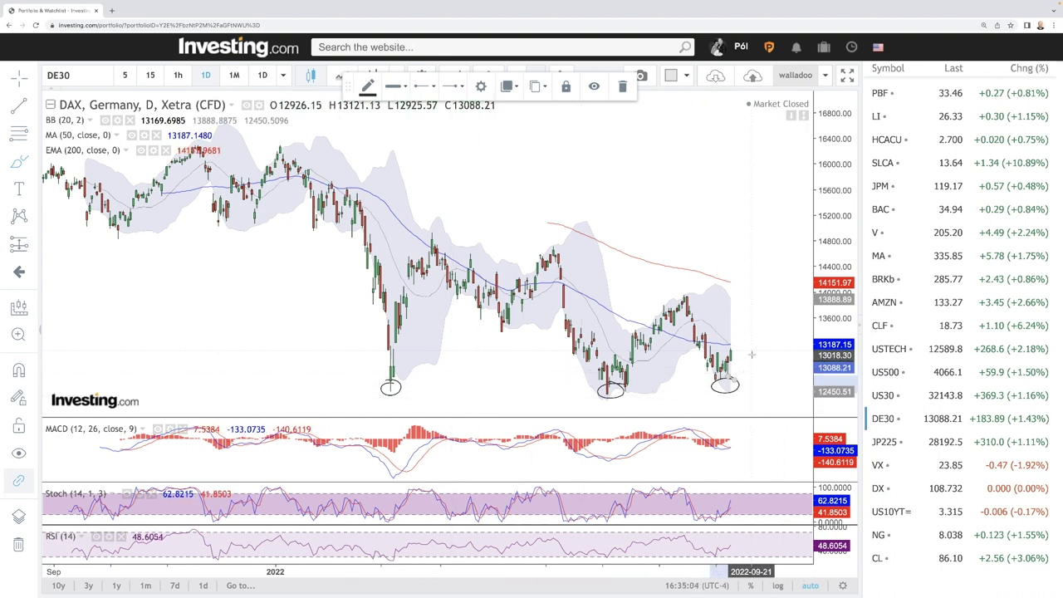
- Brush a zigzag over the DE30 swings from May to September, continuing to a peak near 13600 and a fall to about 12400
scroll(733, 338, up, 1)
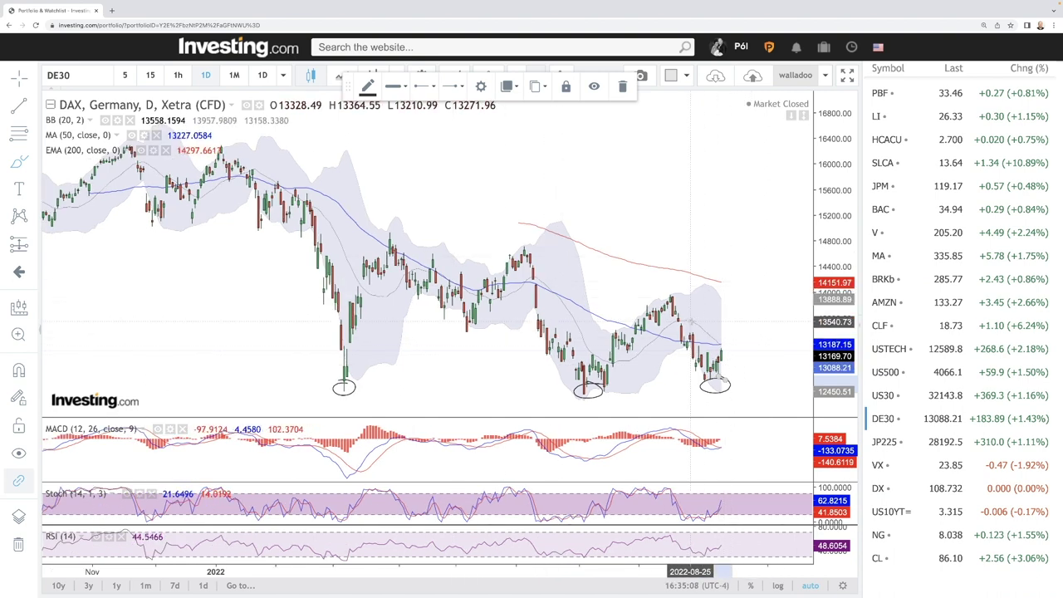
scroll(733, 370, up, 2)
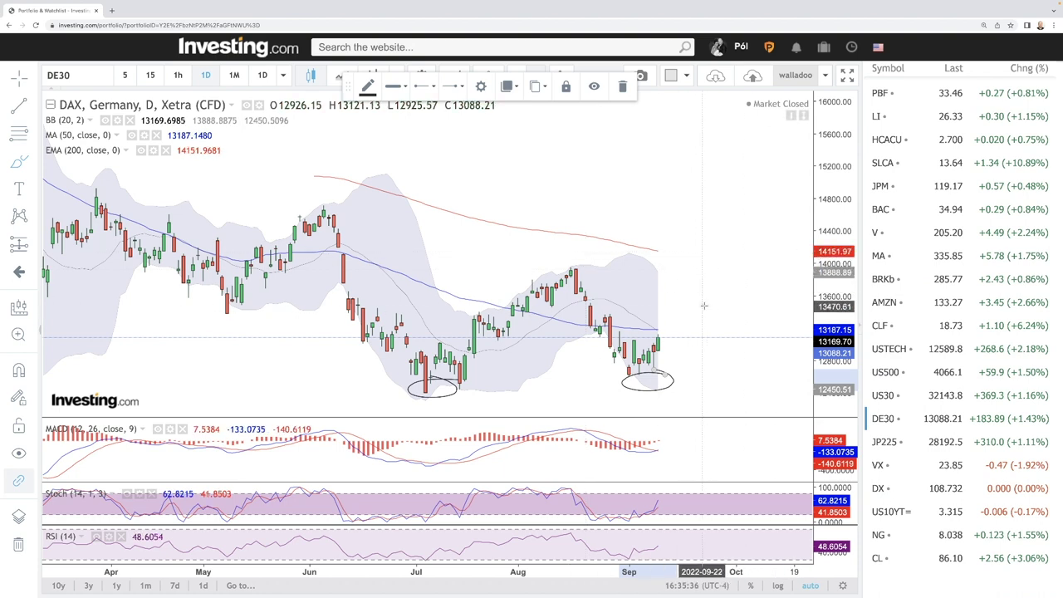
scroll(708, 336, down, 3)
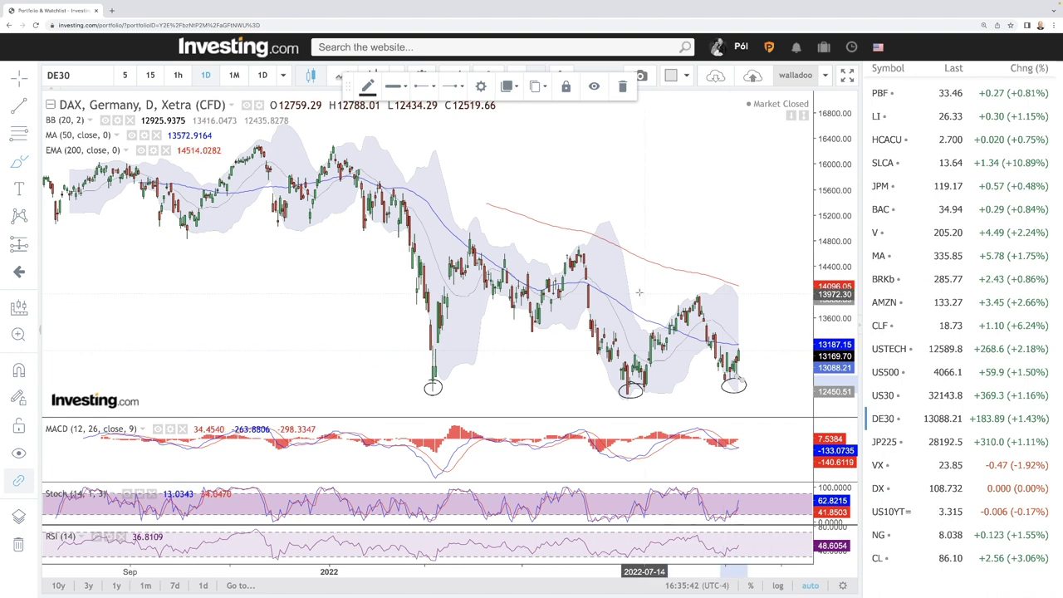
drag(529, 323, 578, 249)
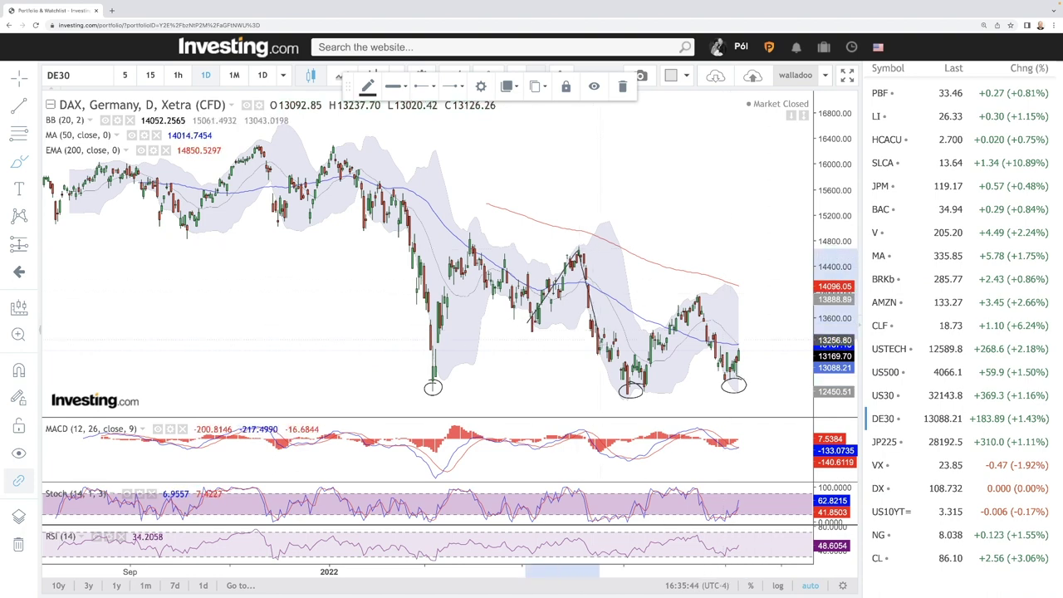
mouse_move(624, 395)
mouse_down()
mouse_move(685, 302)
mouse_move(726, 387)
mouse_move(758, 319)
mouse_up()
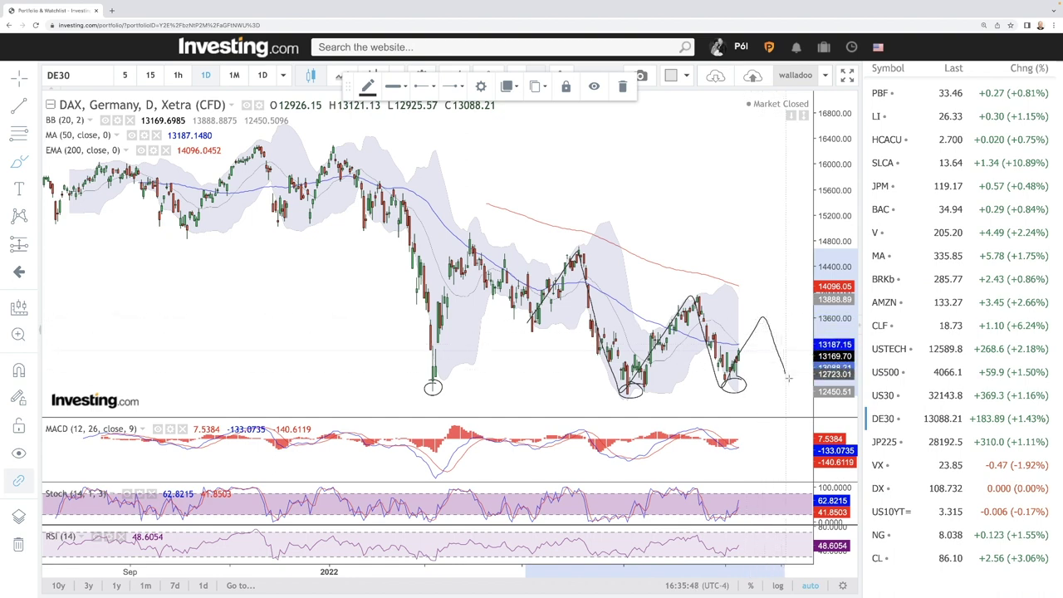
drag(787, 378, 792, 396)
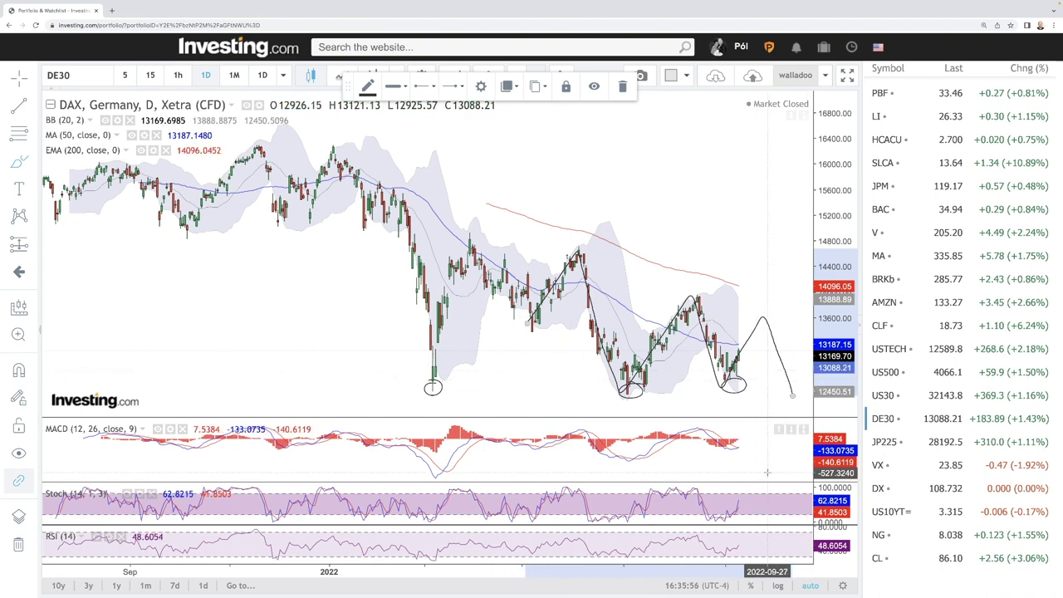
scroll(751, 369, up, 5)
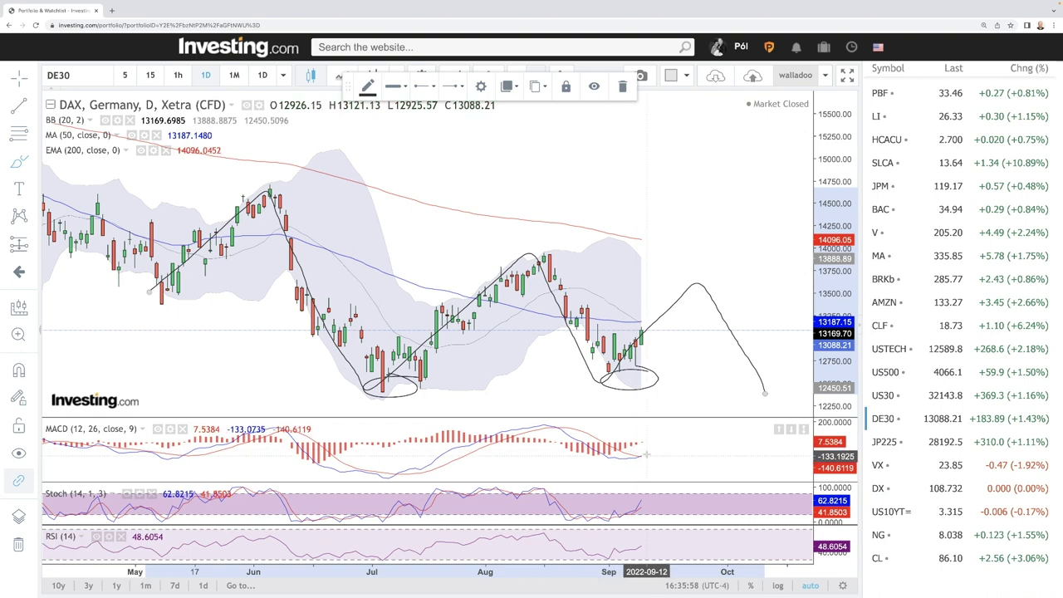
scroll(639, 455, up, 1)
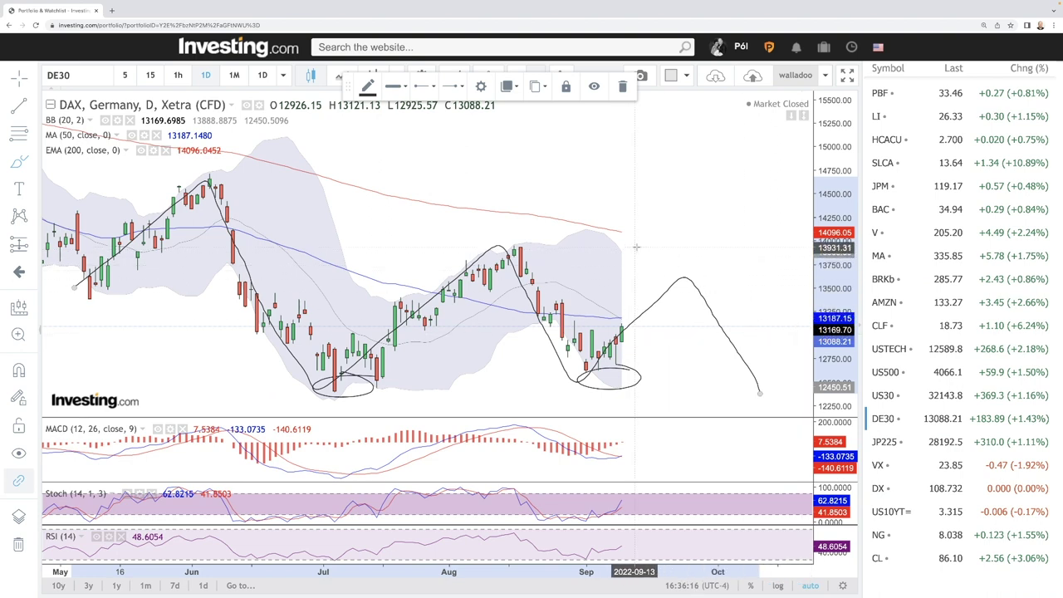
scroll(643, 267, down, 2)
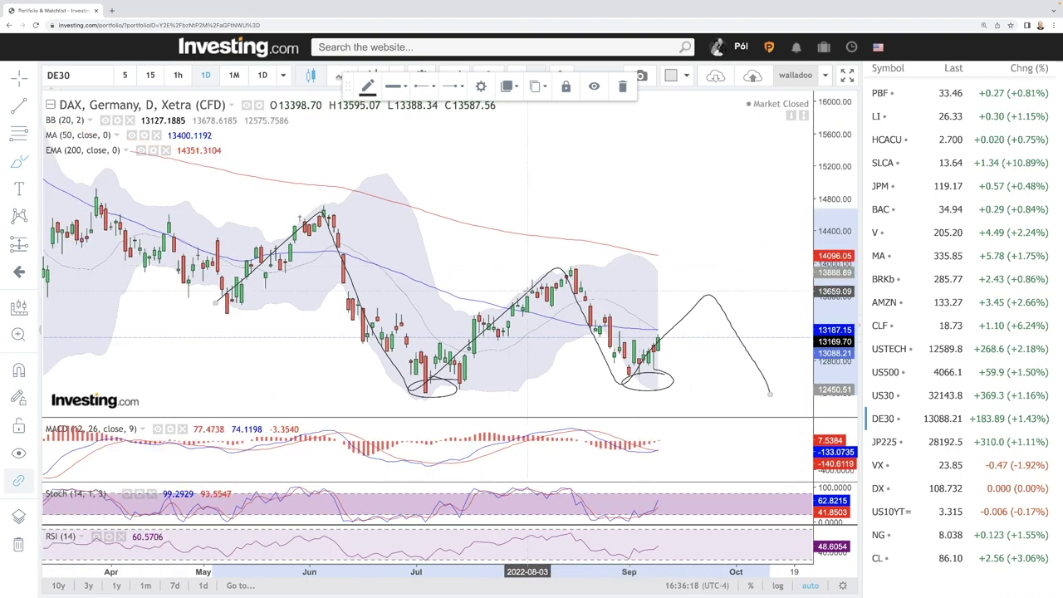
scroll(527, 290, down, 2)
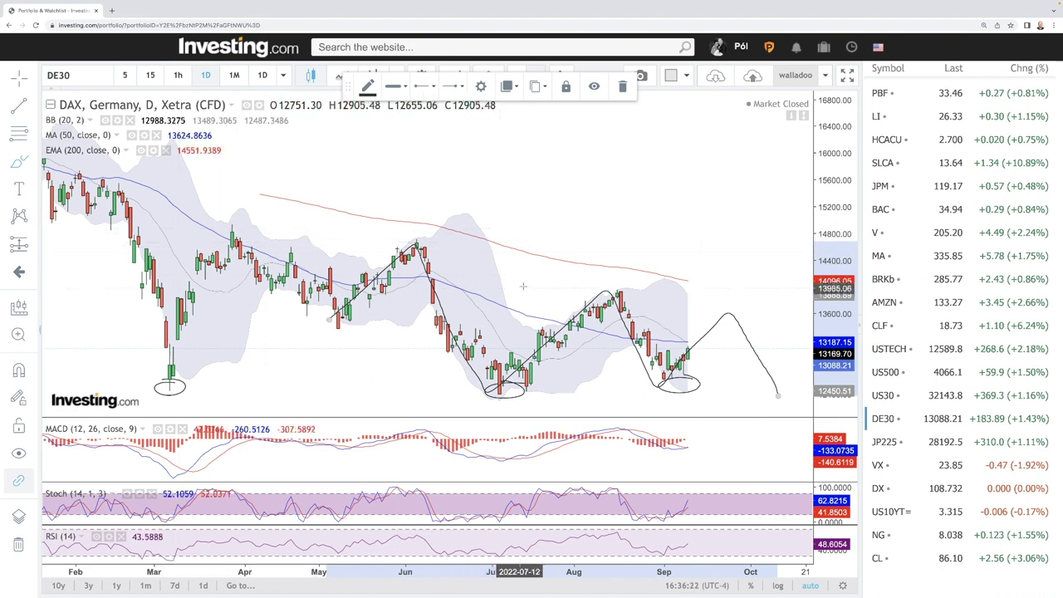
scroll(759, 357, up, 2)
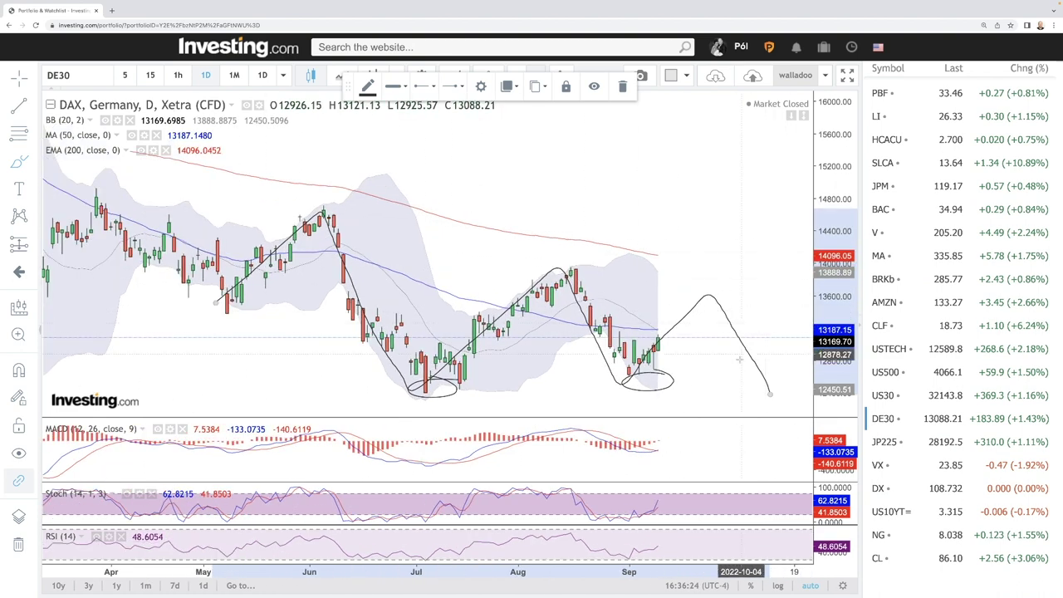
- Switch to the JP225 chart and brush a small circle where the 50-period MA meets the 200-period EMA at the last candle
click(883, 441)
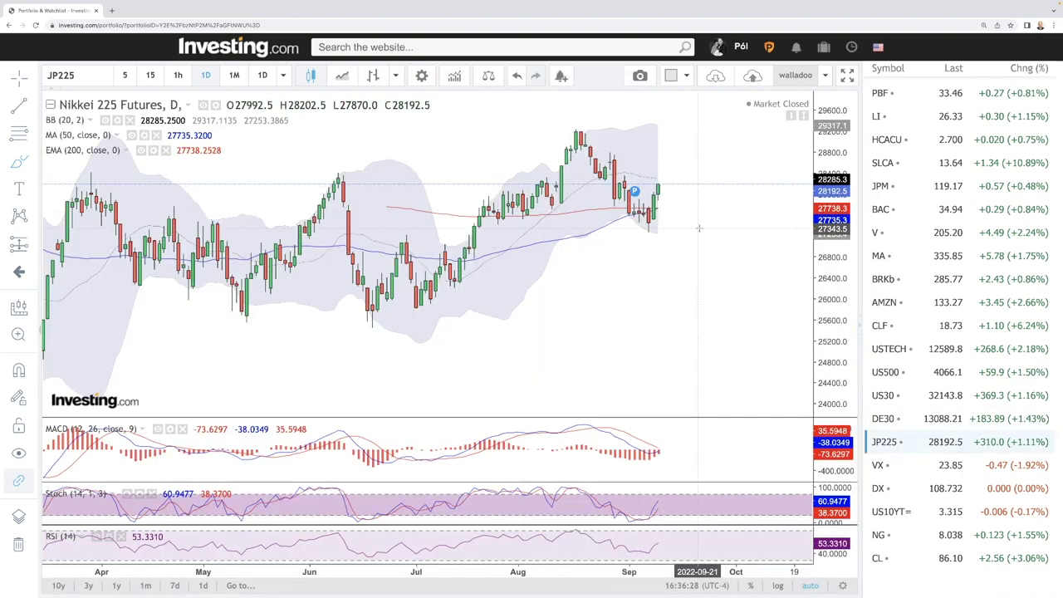
scroll(702, 226, down, 2)
scroll(717, 220, up, 3)
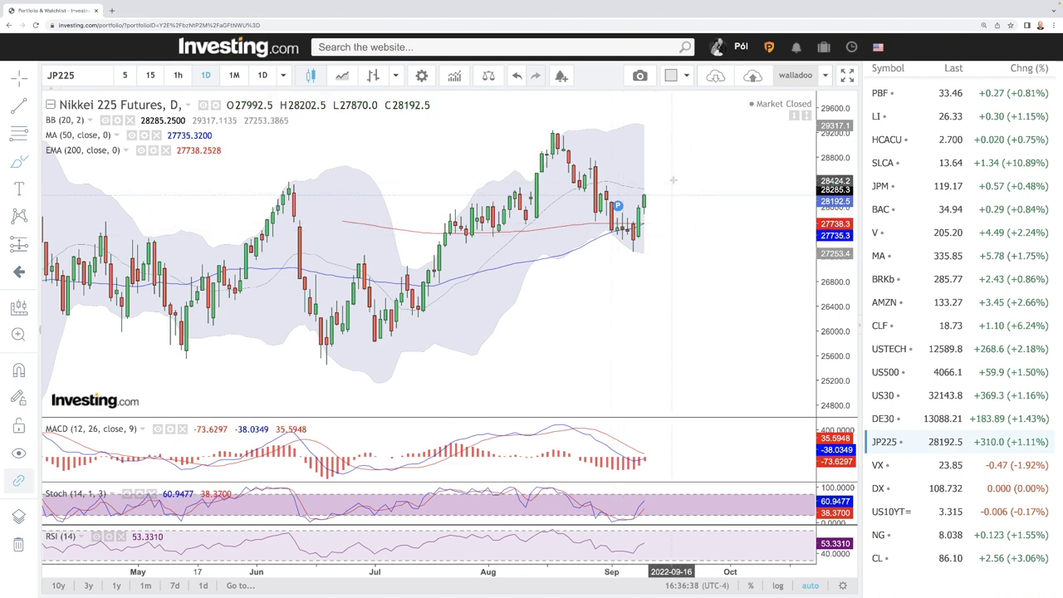
click(640, 222)
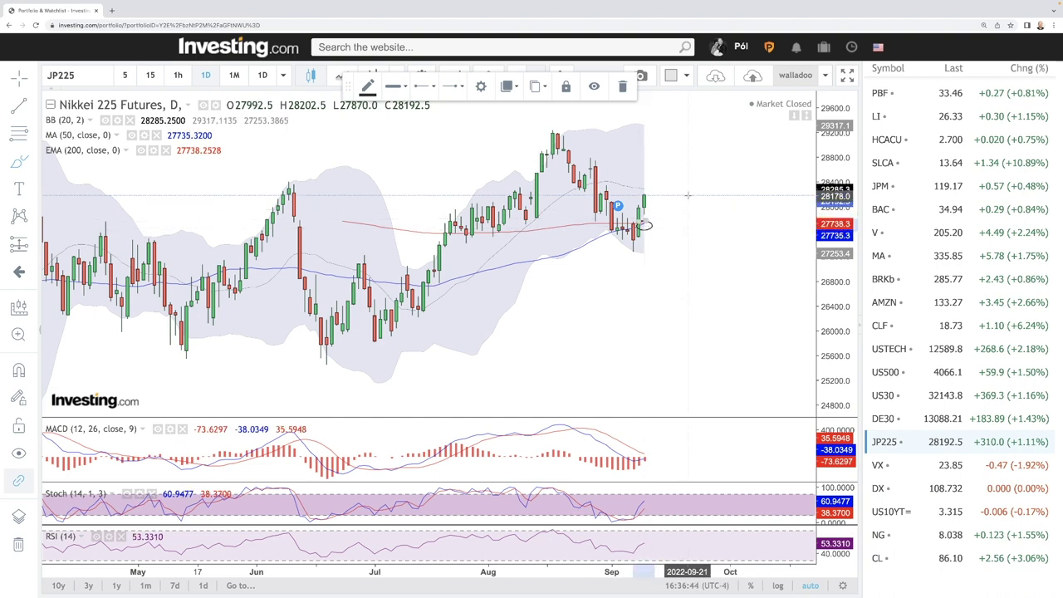
- Brush a small circle around the August high on JP225, at about 29200
scroll(698, 222, down, 3)
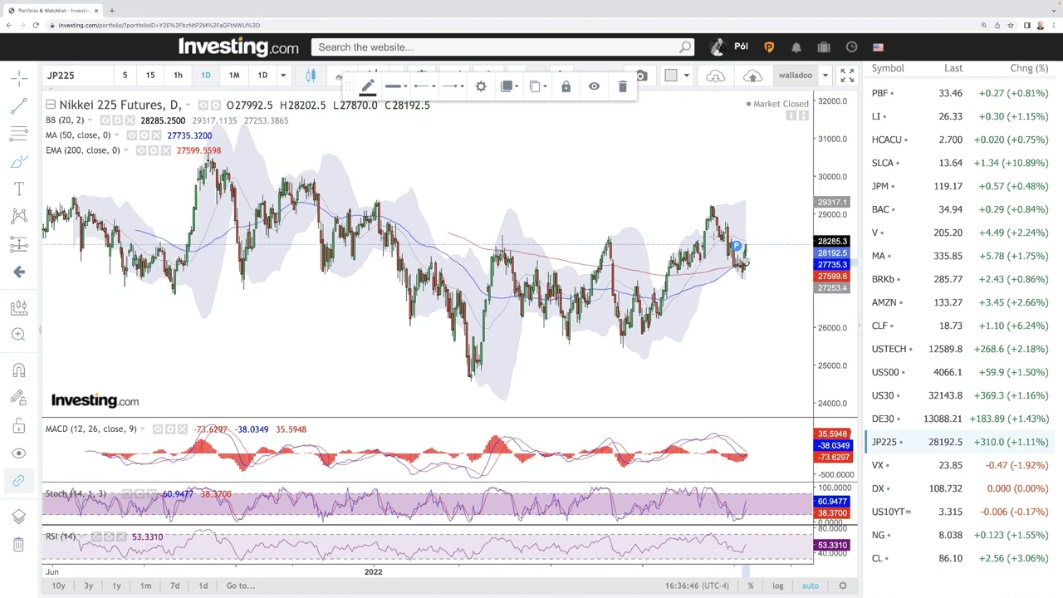
scroll(713, 237, down, 2)
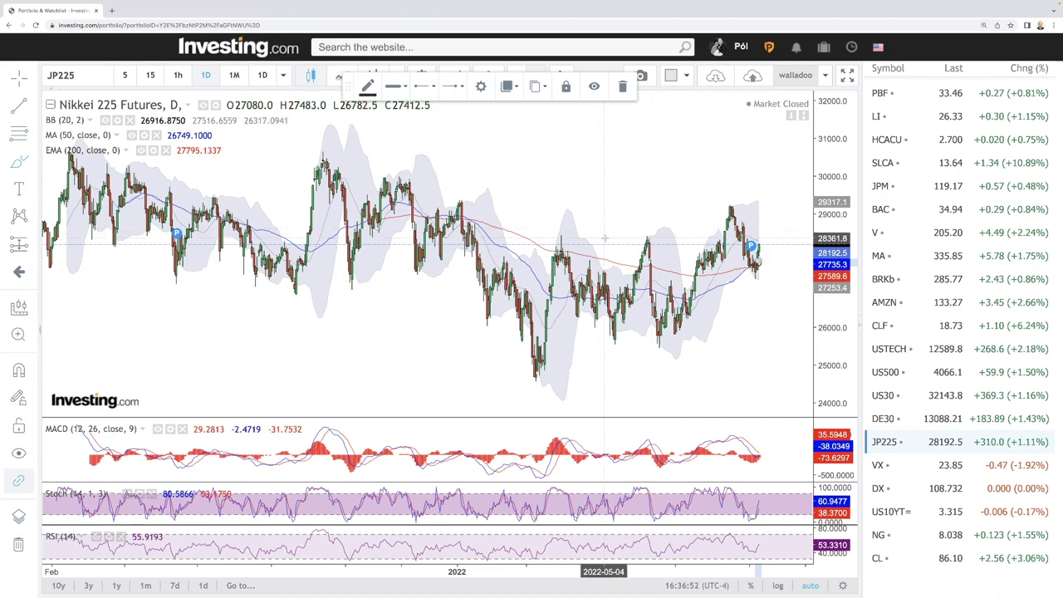
scroll(782, 287, up, 6)
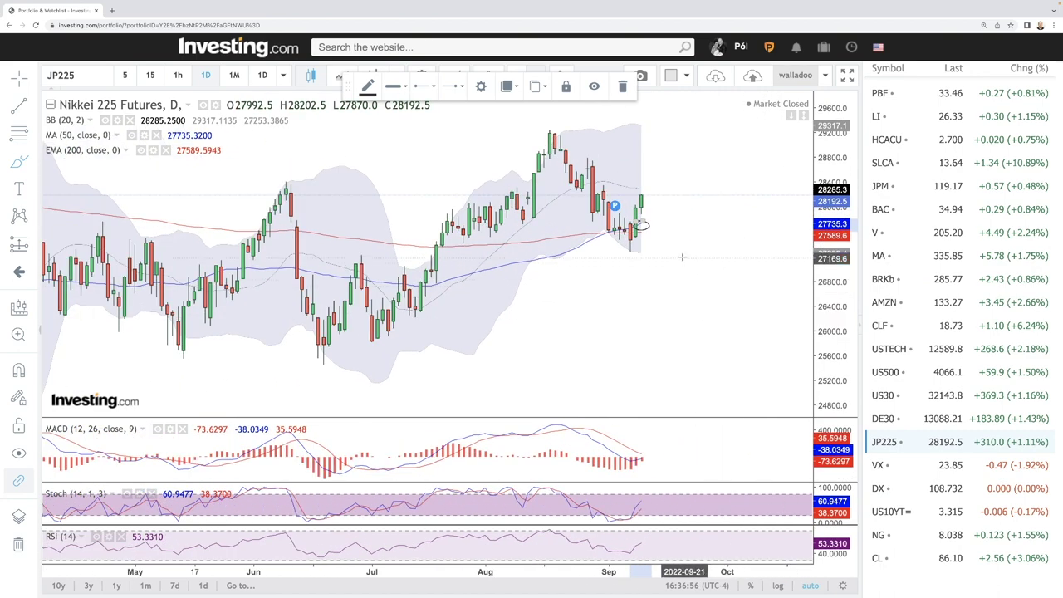
scroll(689, 242, down, 3)
scroll(689, 241, down, 1)
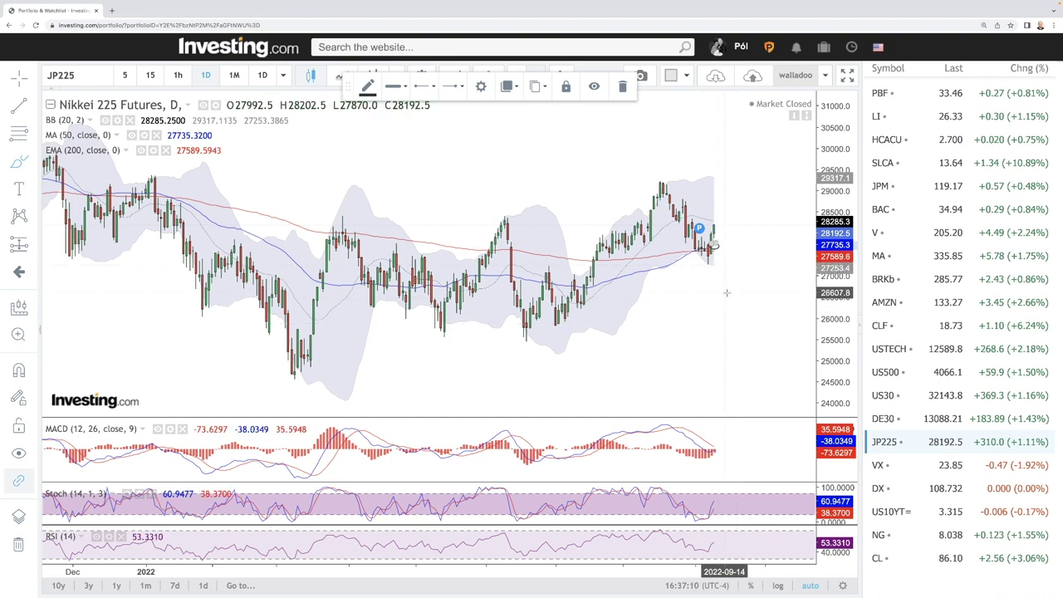
scroll(721, 413, up, 3)
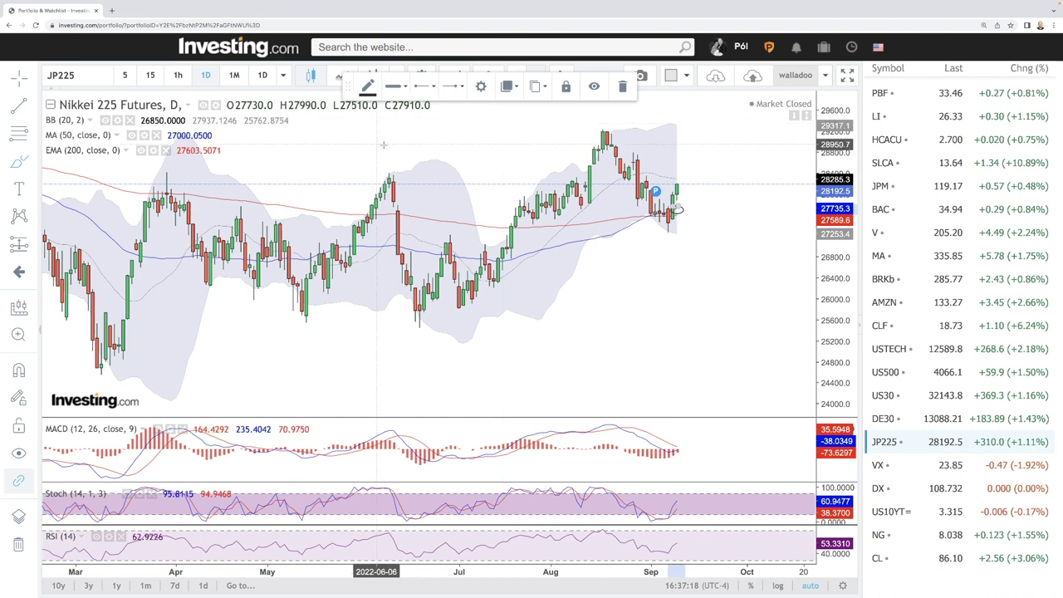
drag(615, 127, 592, 140)
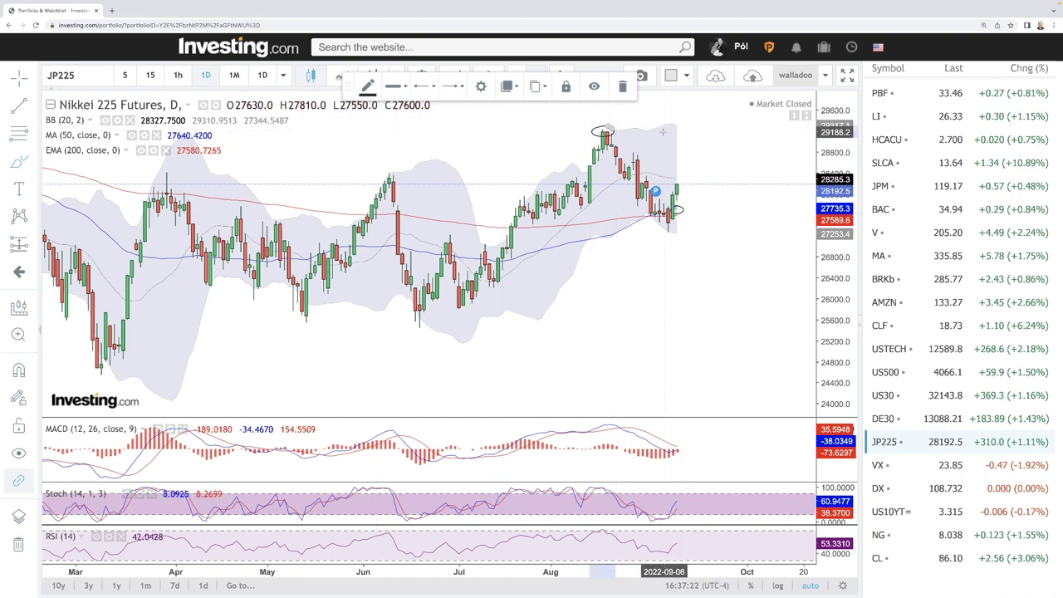
- Switch to the VX chart and examine its daily price swings against the moving averages over longer and shorter periods
scroll(663, 131, down, 5)
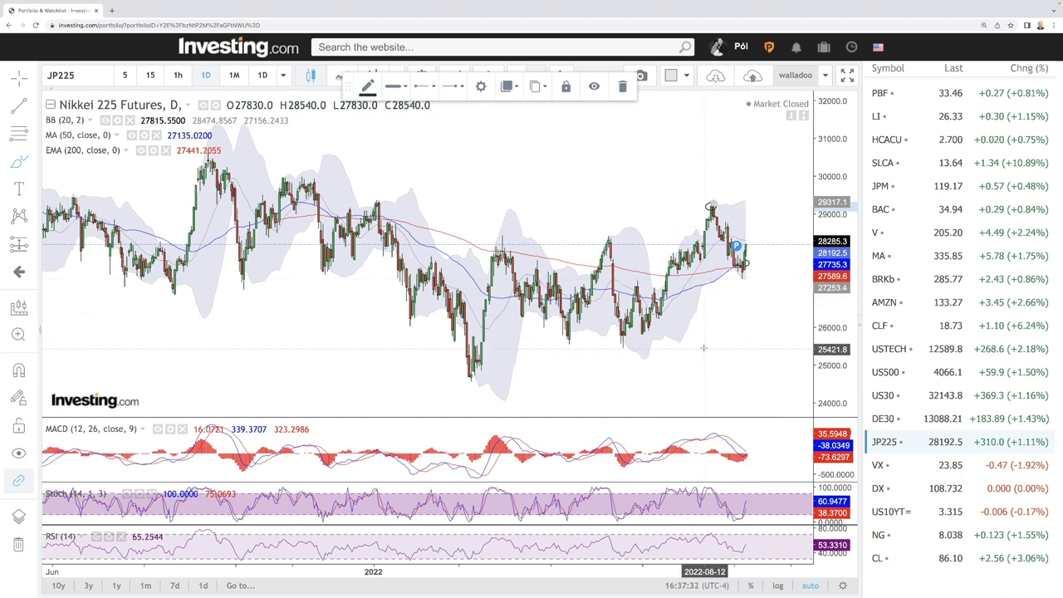
click(908, 465)
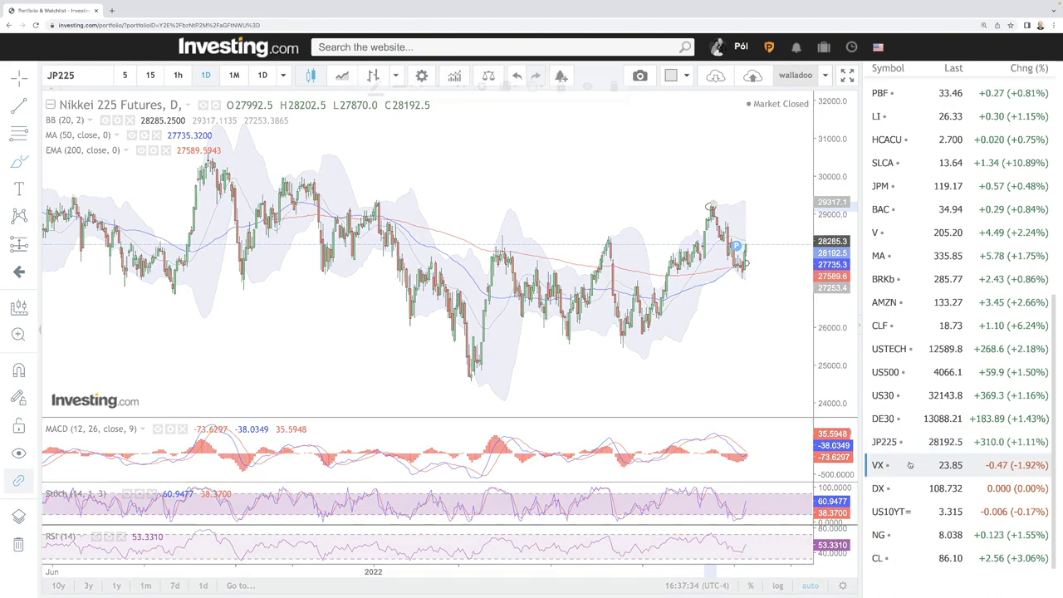
scroll(761, 308, up, 3)
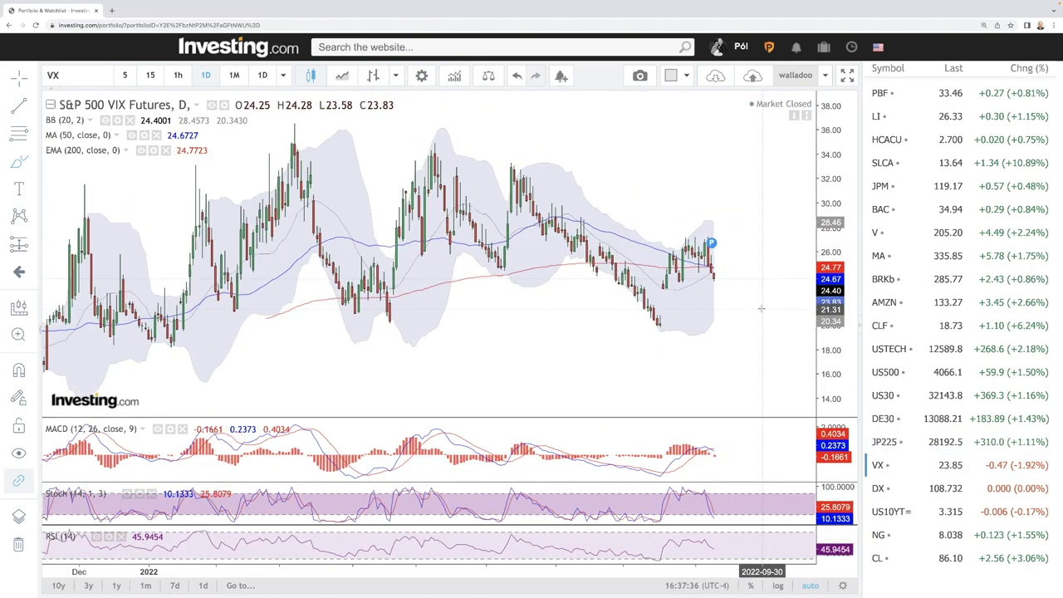
scroll(760, 308, up, 2)
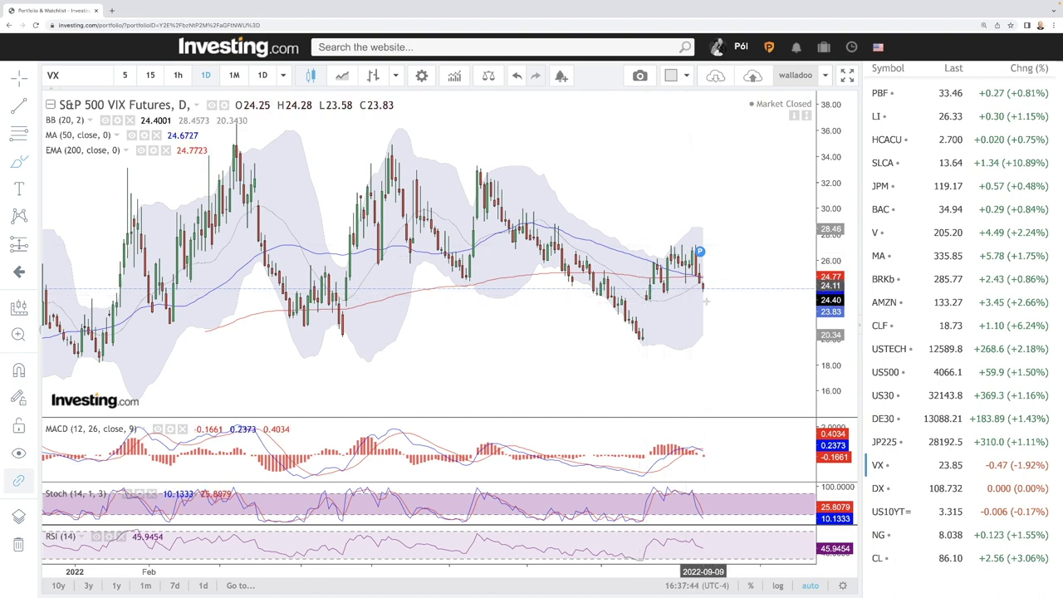
scroll(740, 309, down, 2)
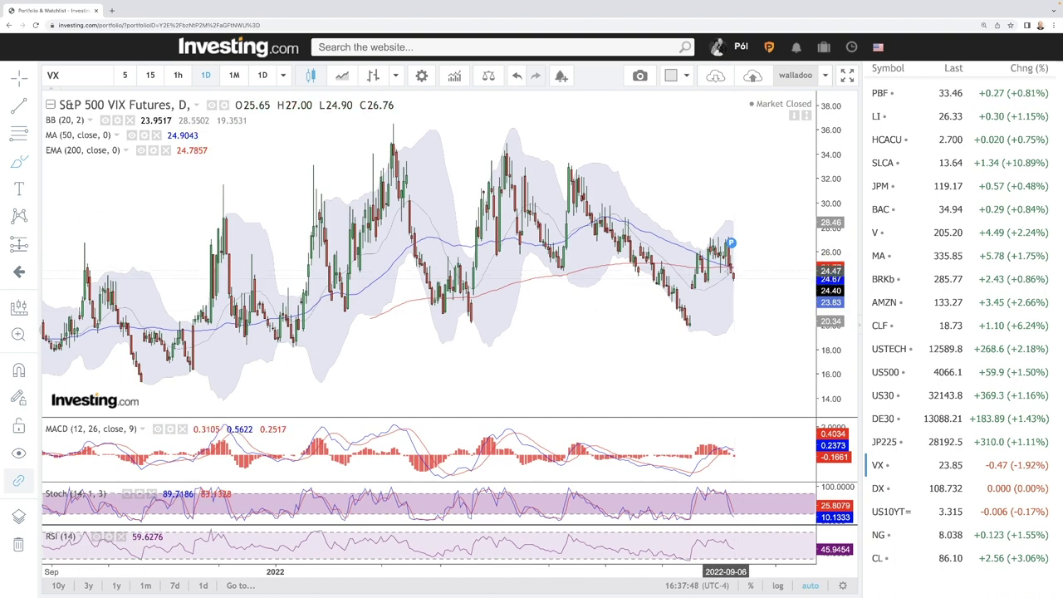
scroll(739, 287, down, 2)
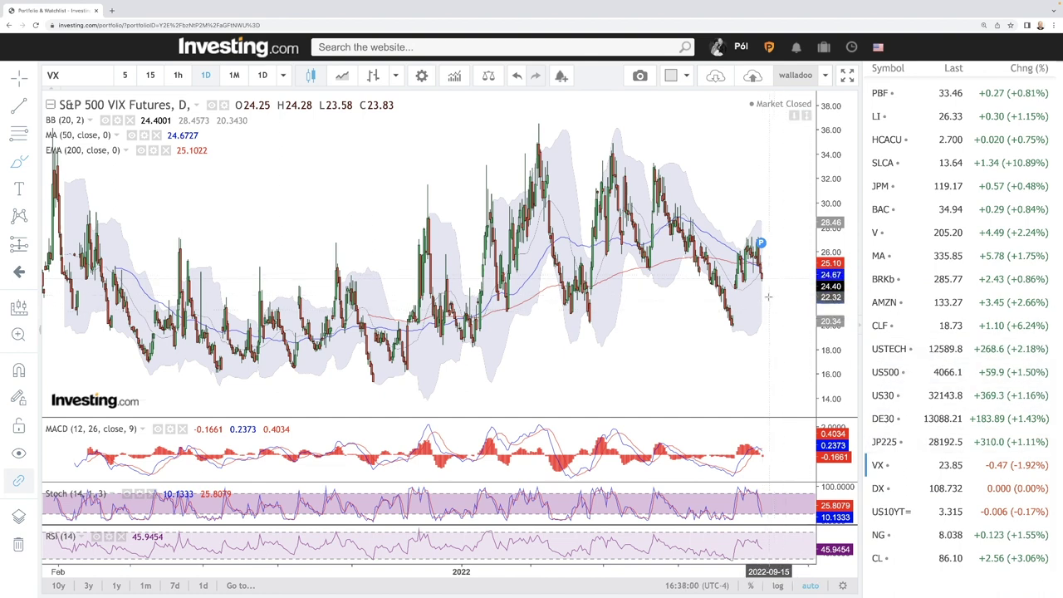
scroll(762, 326, up, 1)
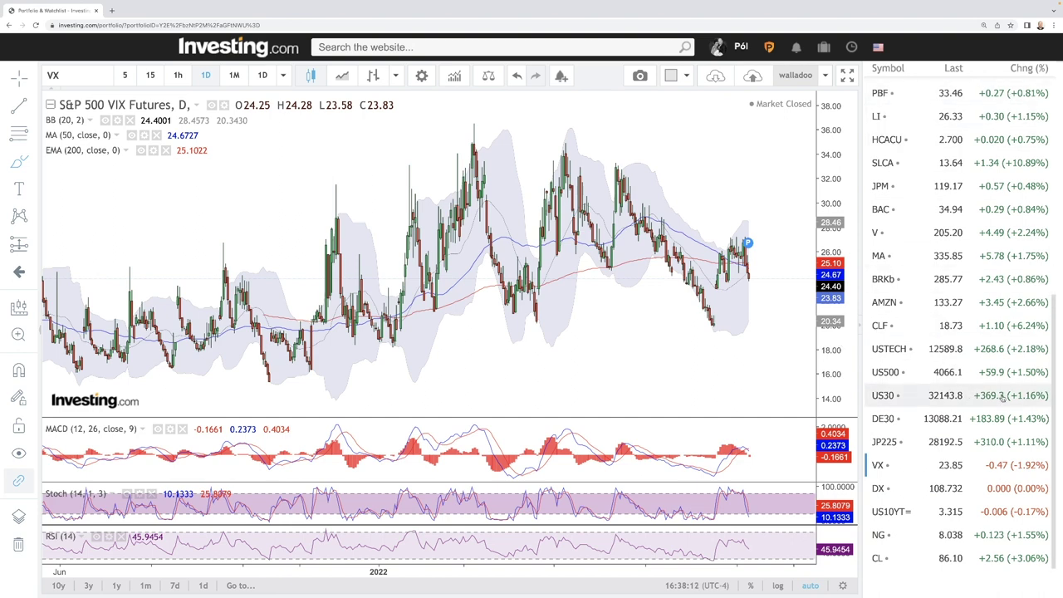
scroll(762, 322, up, 2)
scroll(762, 322, up, 3)
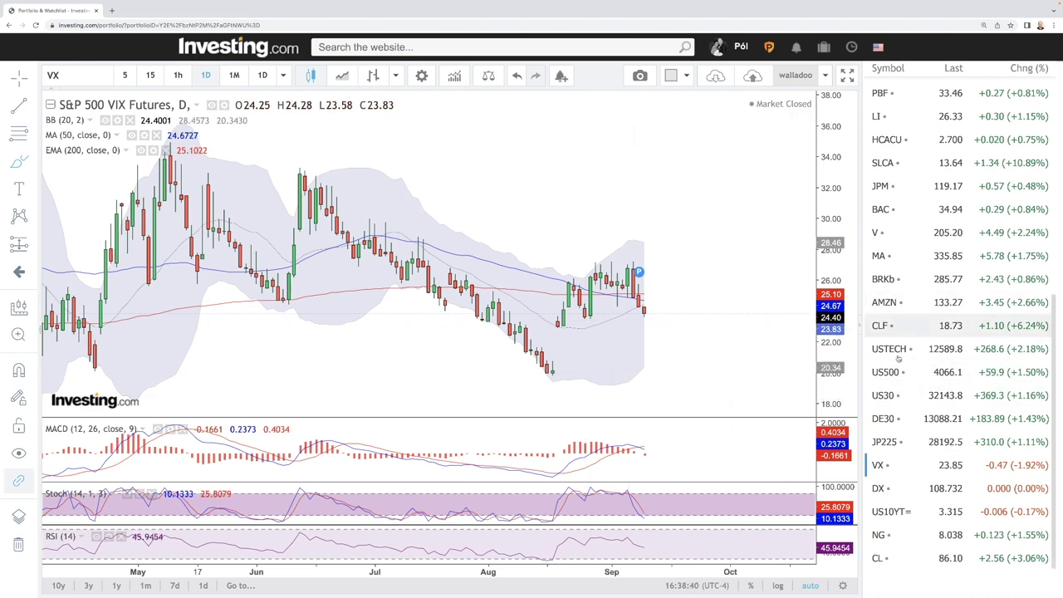
- Switch to the US10YT chart and brush a V from the June high near 3.47 to the August low near 2.55 and up to the September high
click(897, 513)
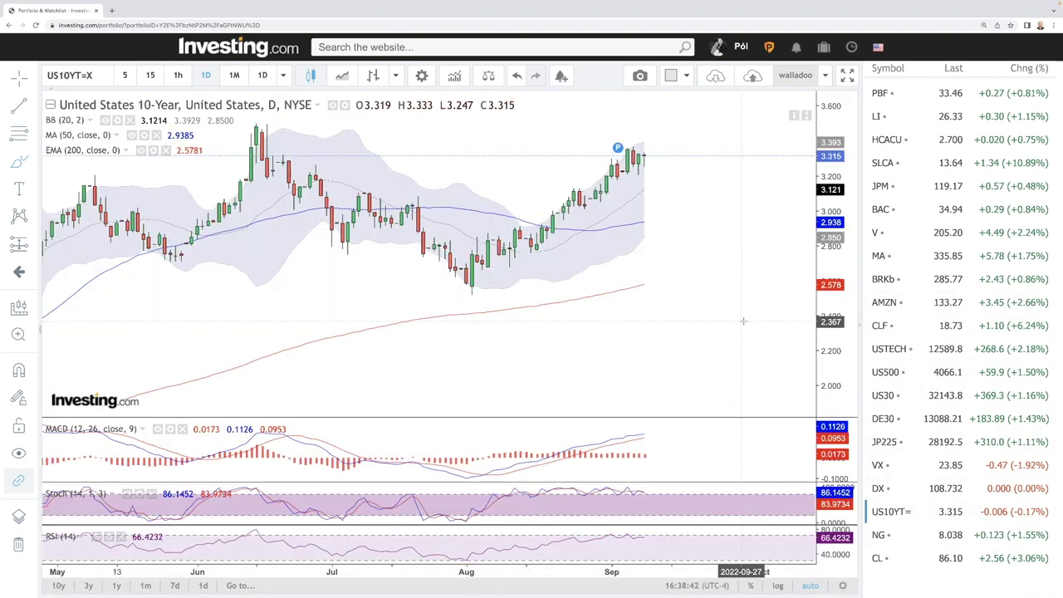
scroll(743, 321, down, 8)
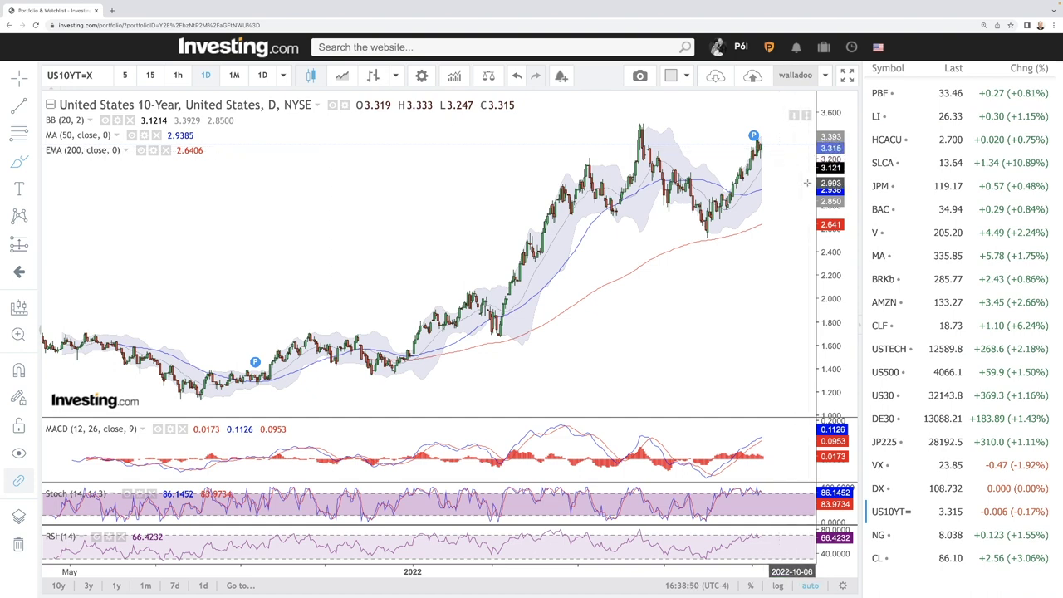
scroll(778, 197, up, 2)
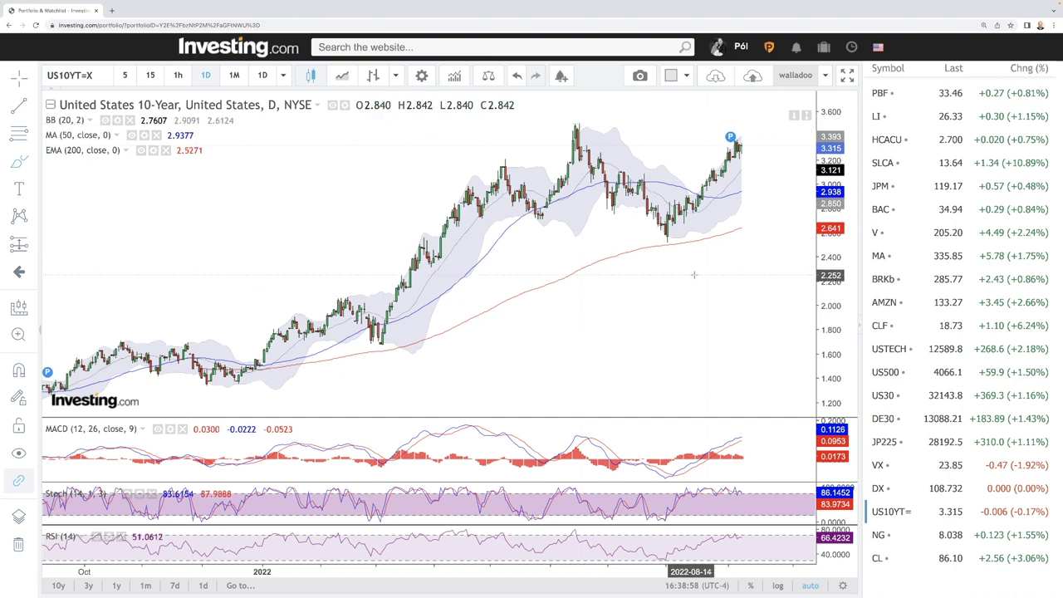
scroll(774, 264, up, 2)
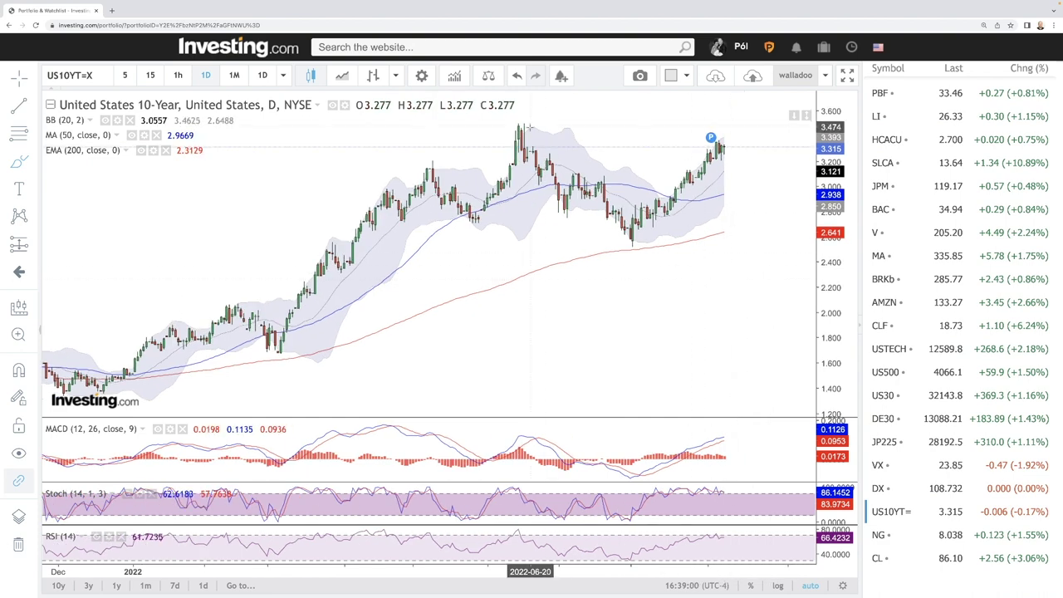
mouse_move(518, 126)
mouse_down()
mouse_move(633, 249)
mouse_move(673, 172)
mouse_move(719, 141)
mouse_up()
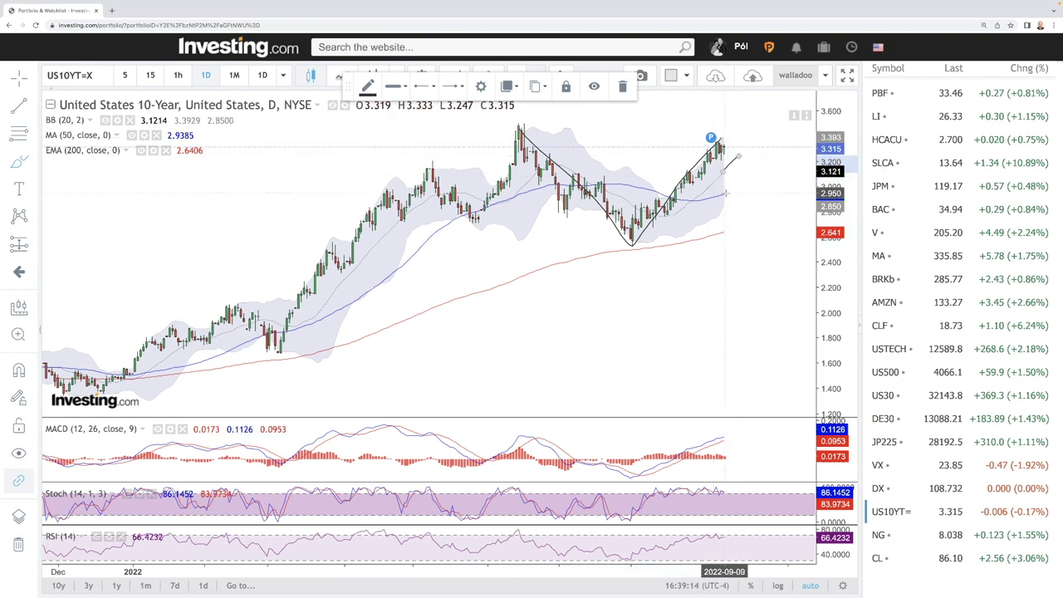
- Brush short rising projections of the 50-period MA and the 200-period EMA beyond the last US10YT candle, to about 3.1 and 2.9
click(724, 196)
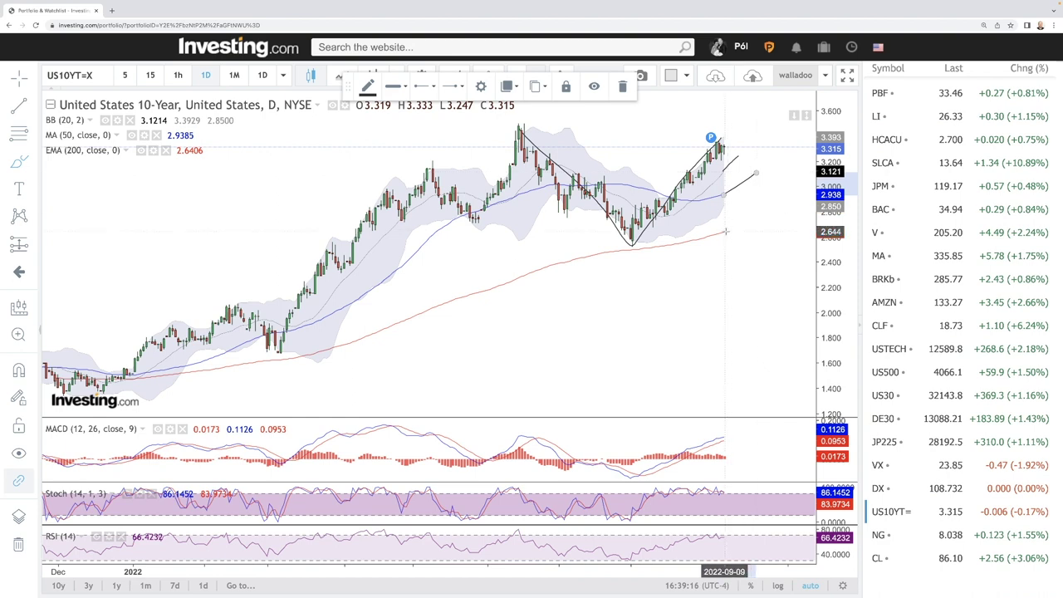
drag(726, 229, 780, 201)
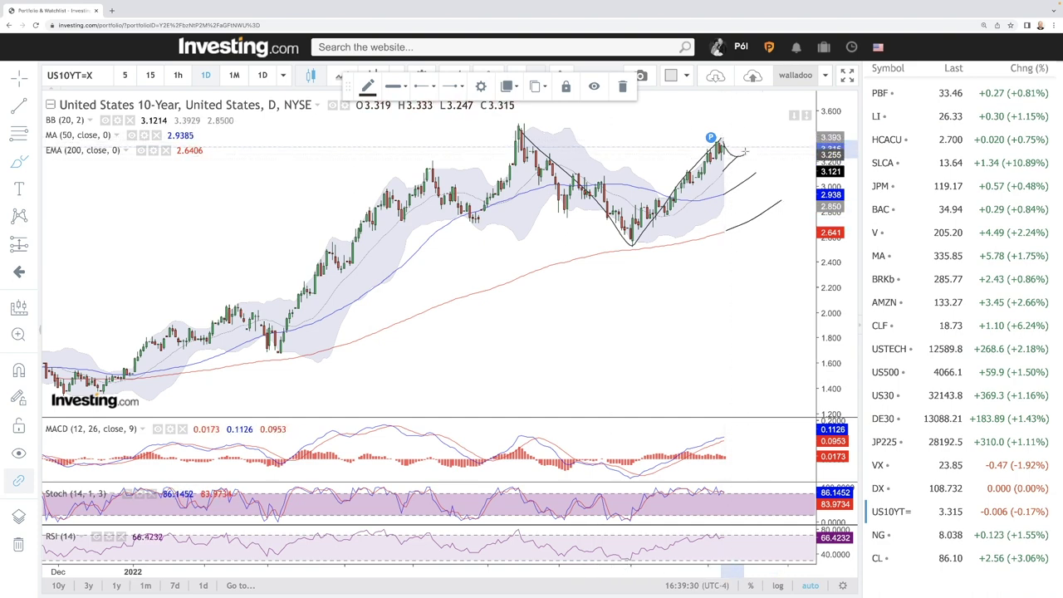
- Brush successively deeper dip-and-rebound curves after the last US10YT candle, the deepest falling to about 2.9 and rising back to about 3.3
mouse_move(744, 146)
mouse_down()
mouse_move(780, 201)
mouse_move(807, 148)
mouse_up()
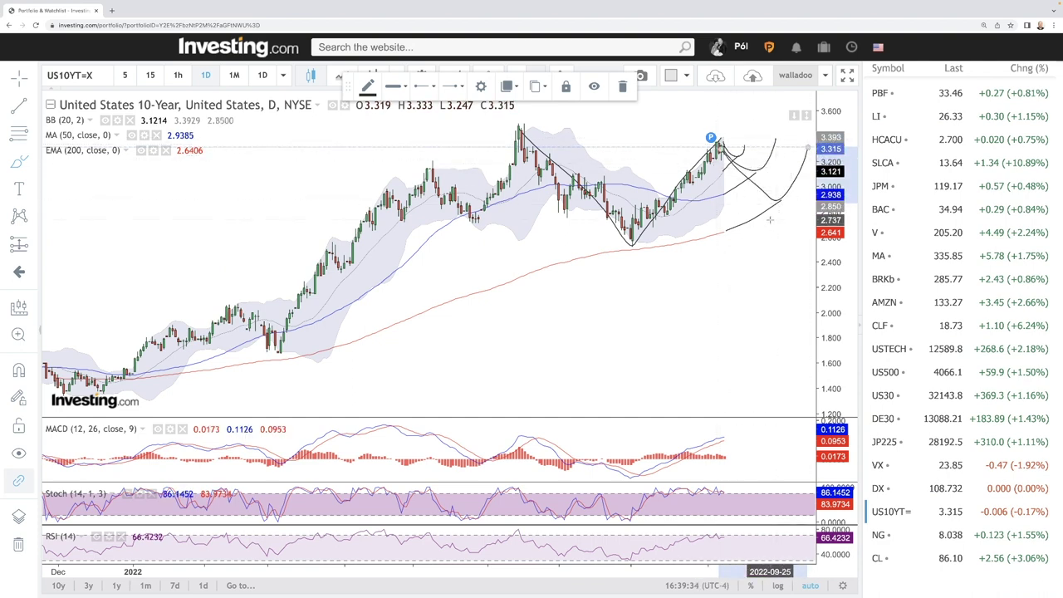
drag(720, 235, 722, 235)
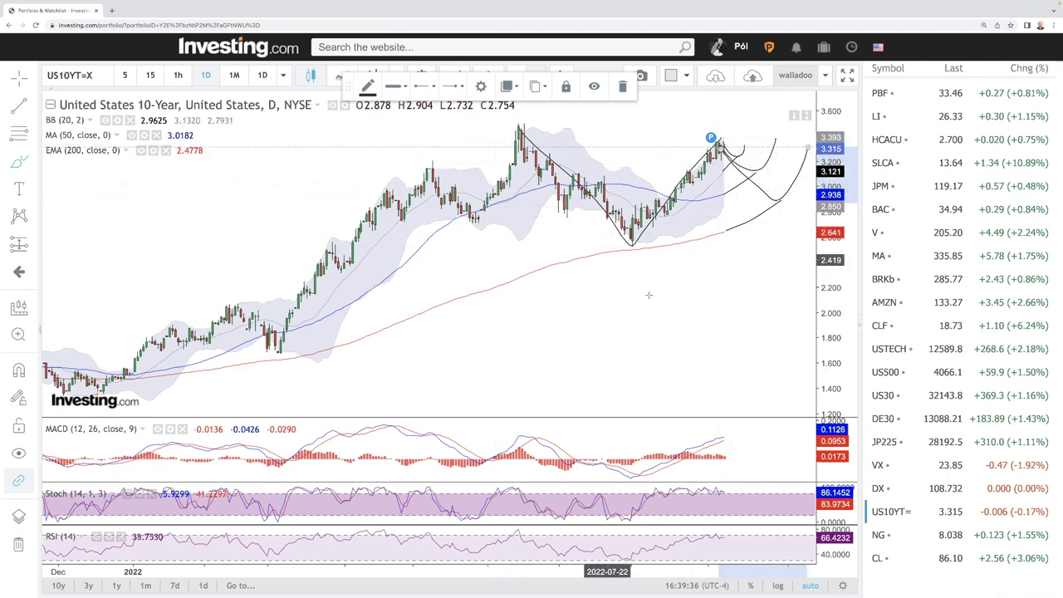